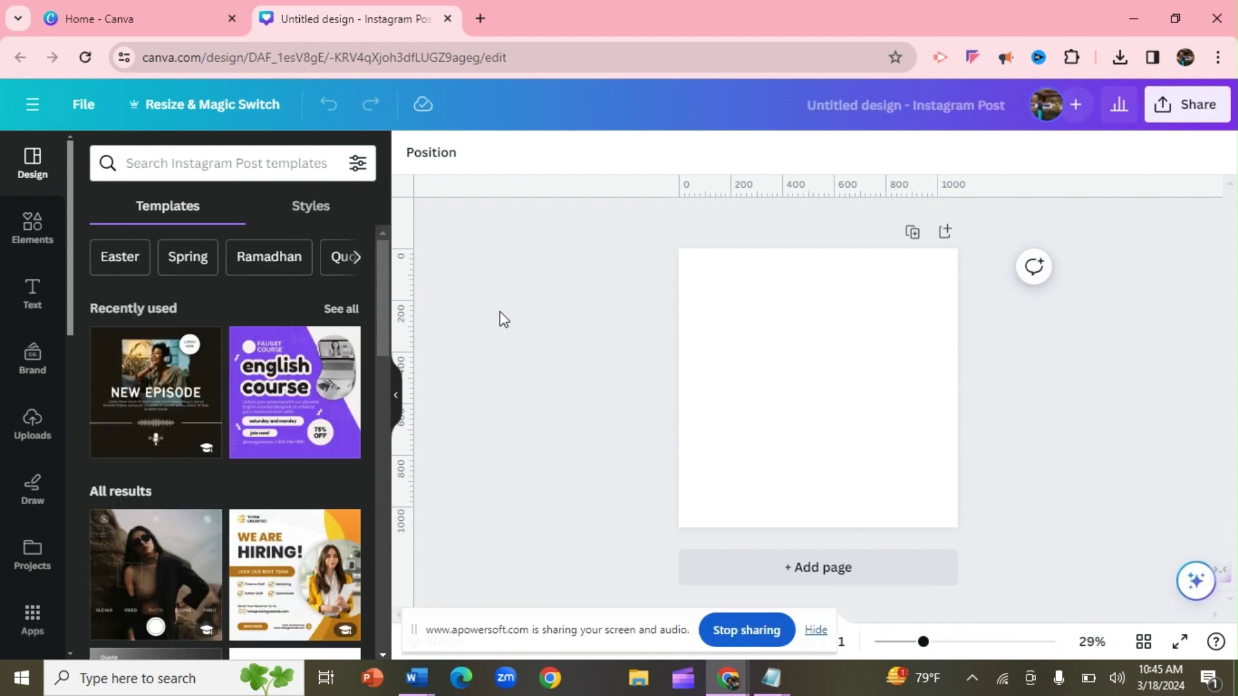
# Find the TypeGradient app among the Canva apps by searching for "type" and open it
pyautogui.click(32, 618)
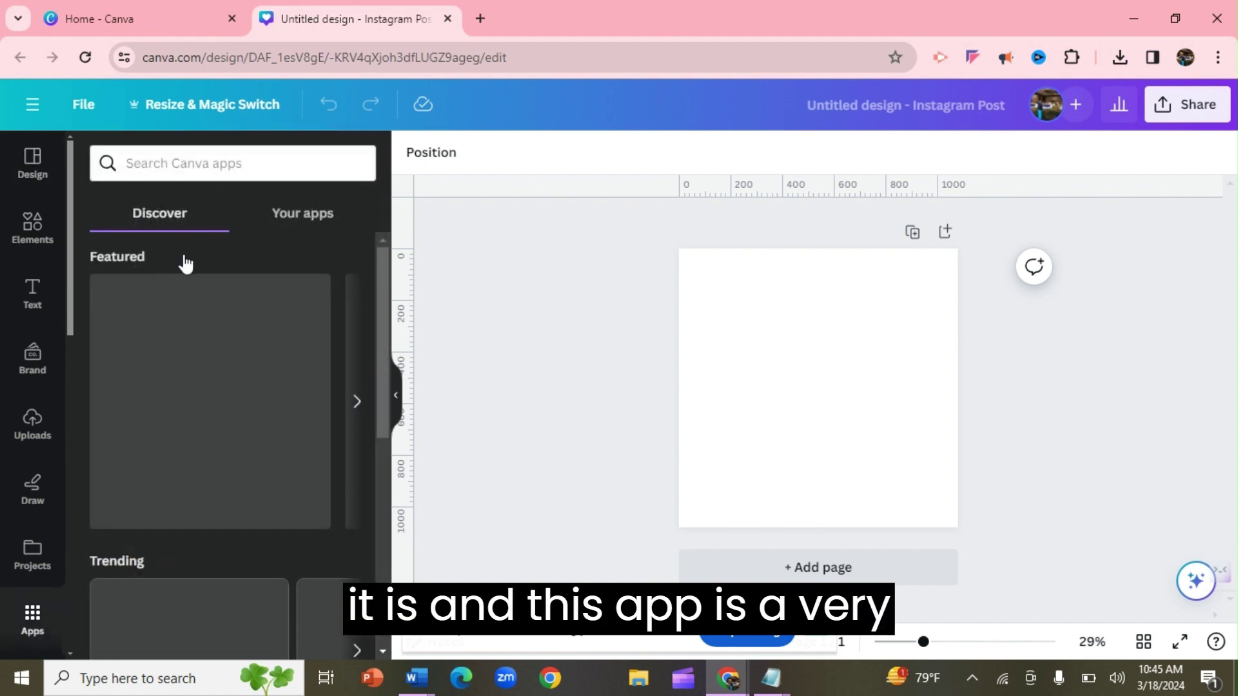
pyautogui.click(246, 163)
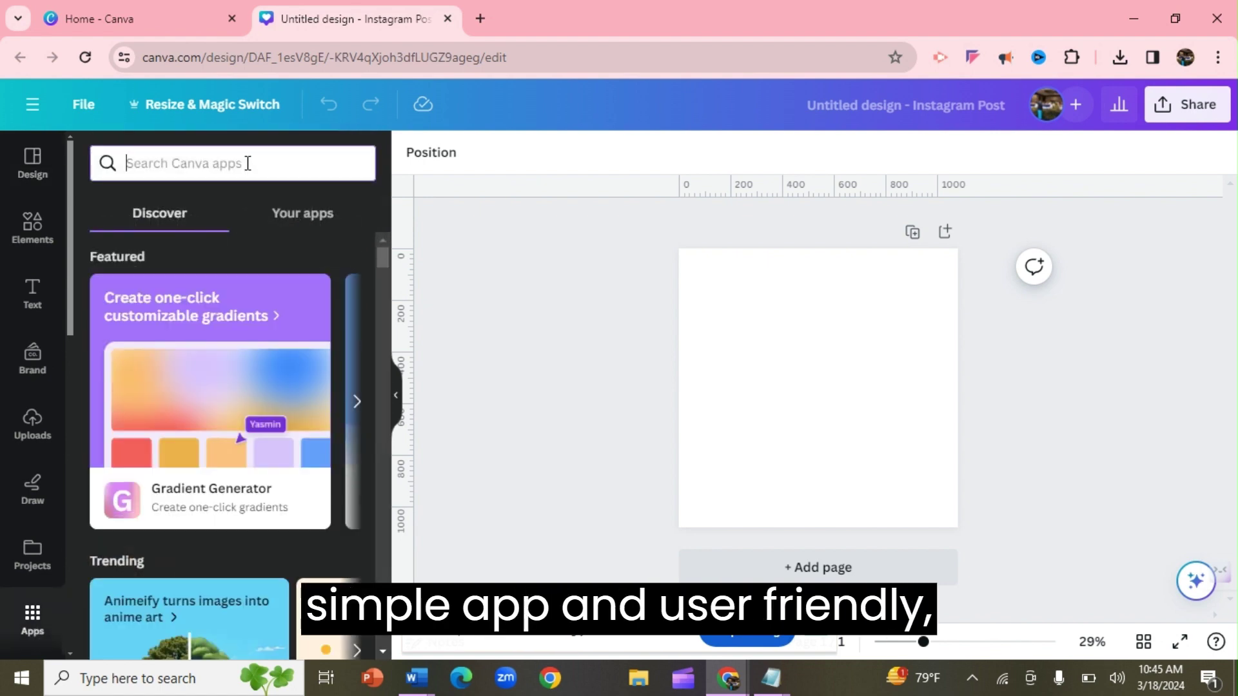
pyautogui.write('type')
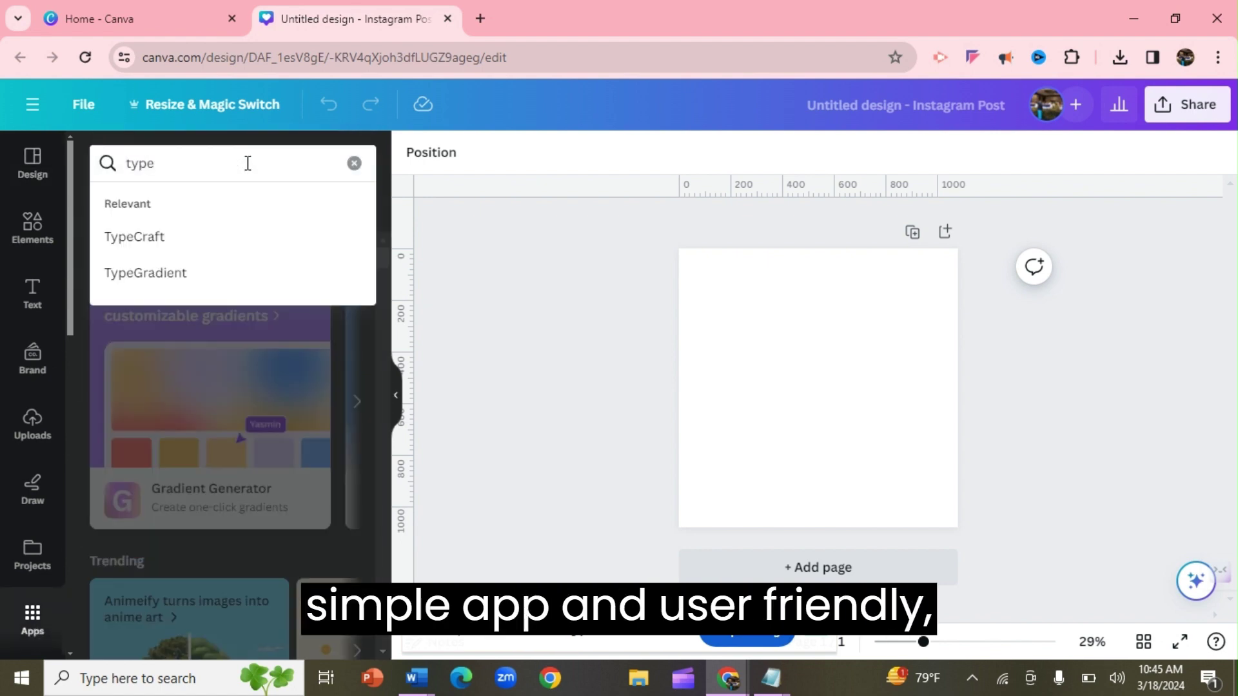
pyautogui.click(216, 278)
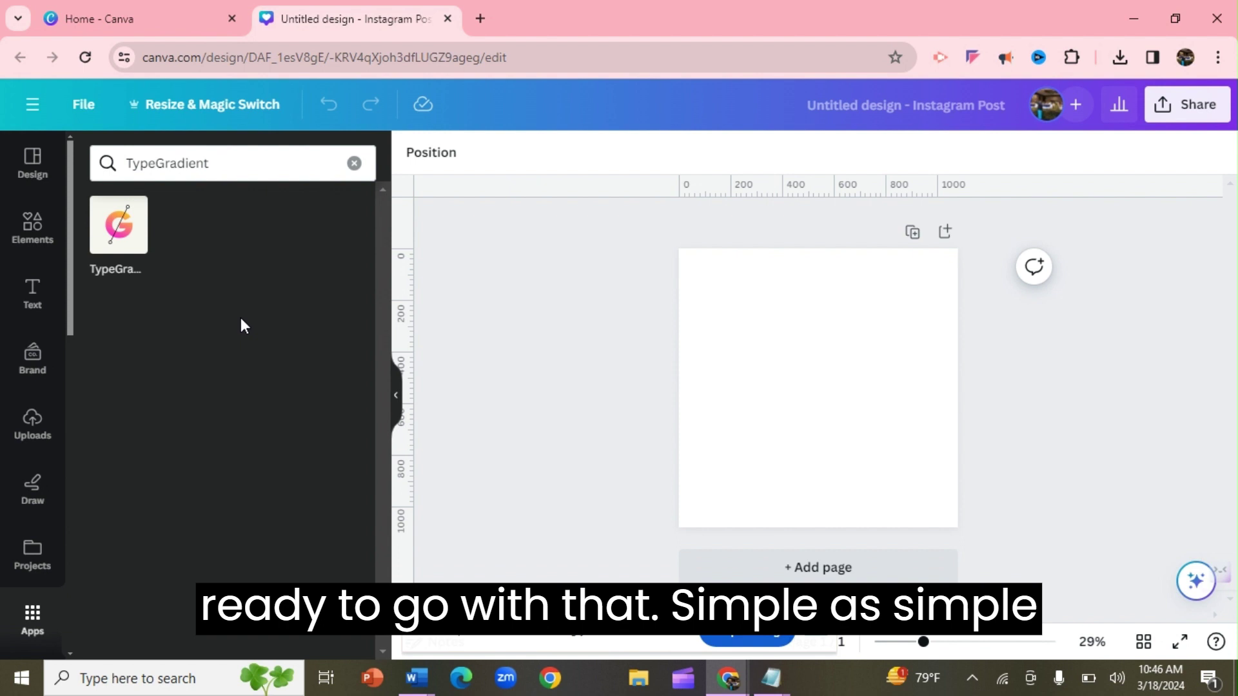
pyautogui.click(113, 245)
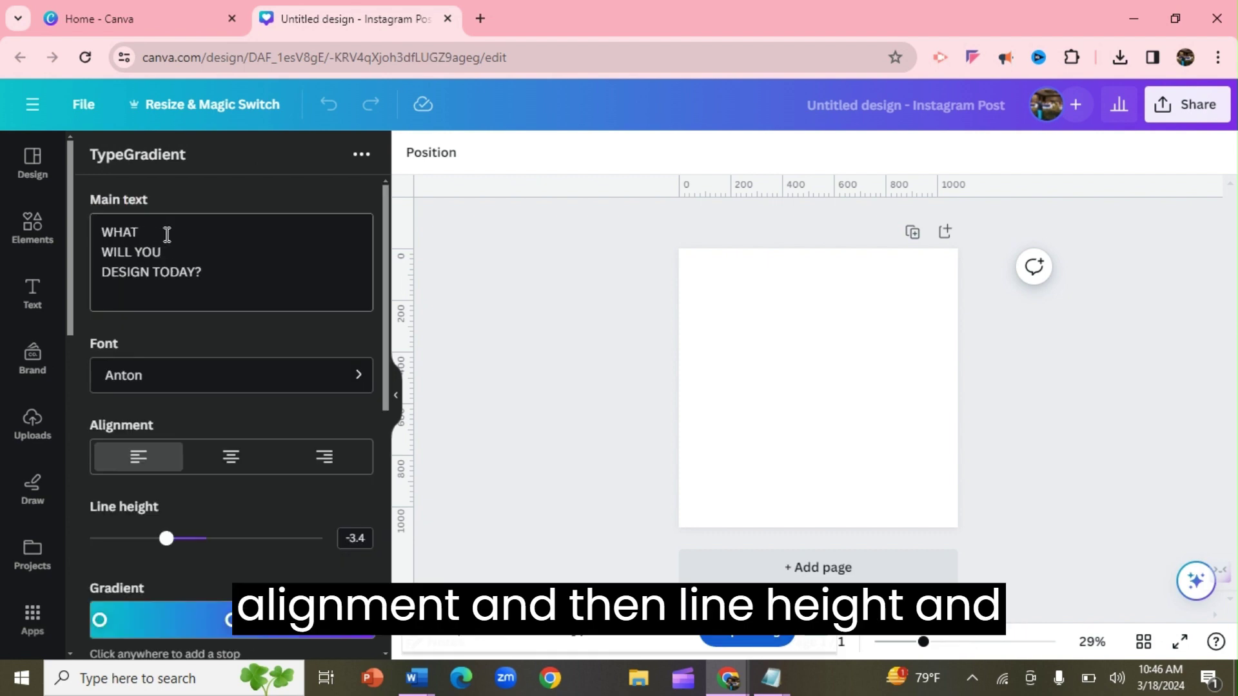
# Replace the placeholder main text with "Stay Blessed"
pyautogui.click(220, 275)
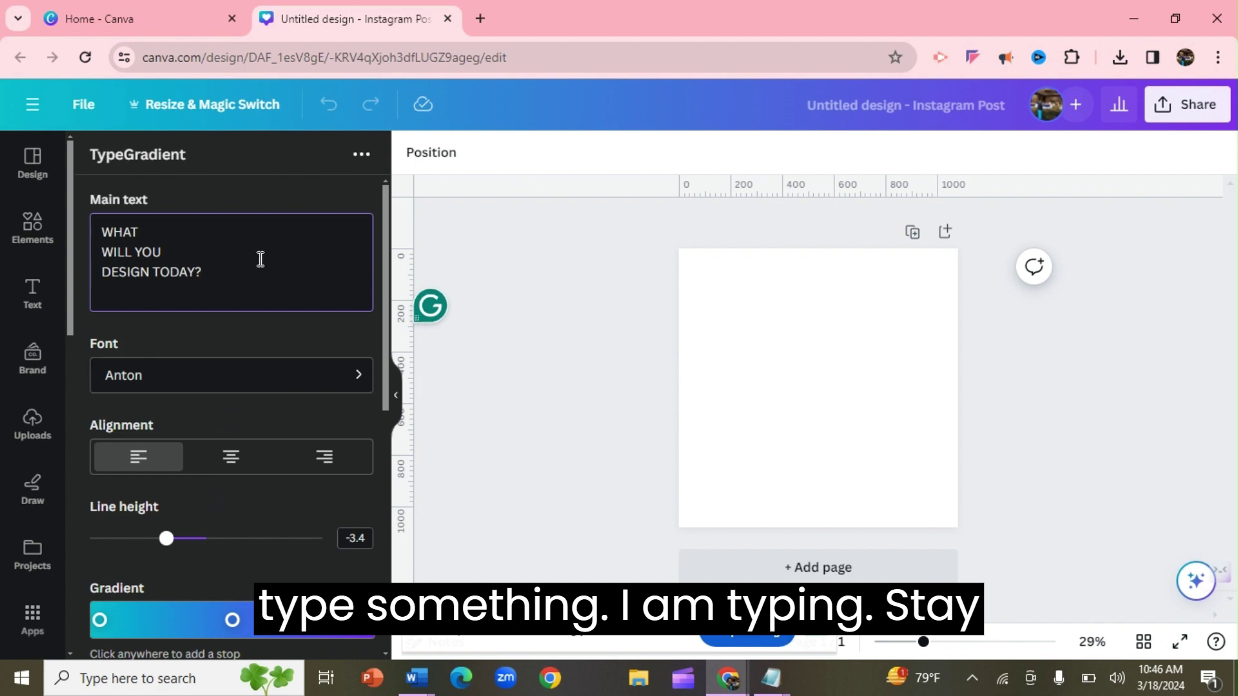
pyautogui.moveTo(227, 271); pyautogui.dragTo(85, 220)
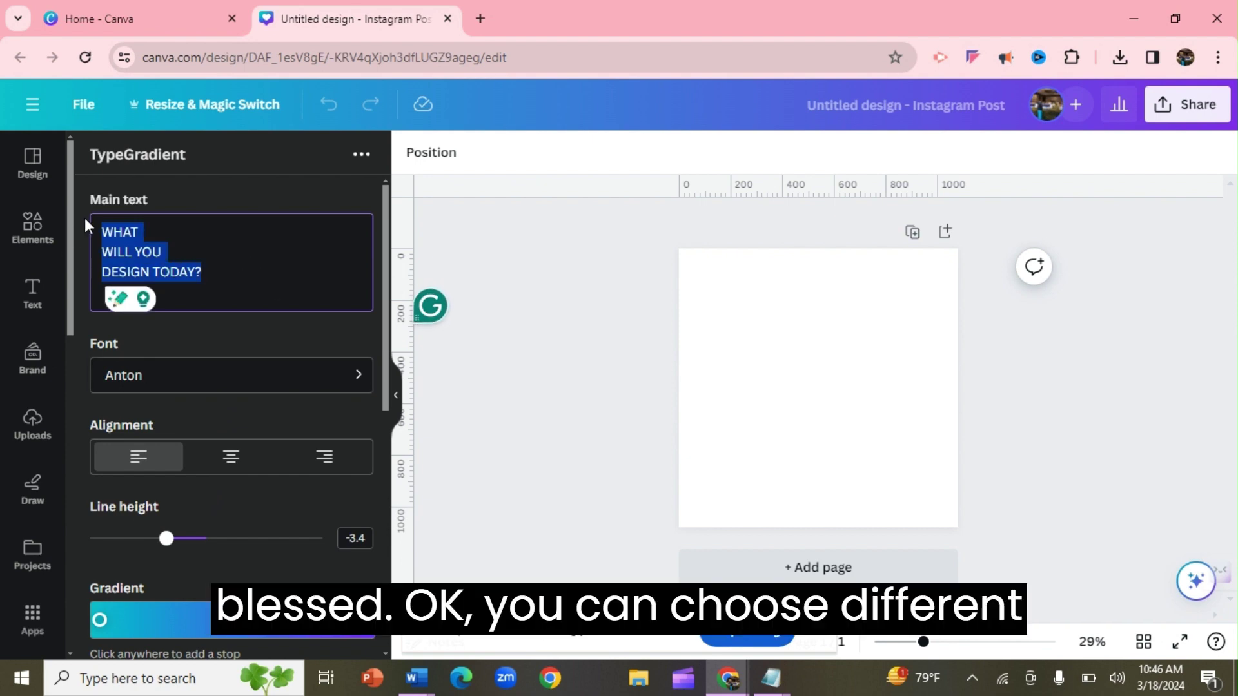
pyautogui.write('Sta')
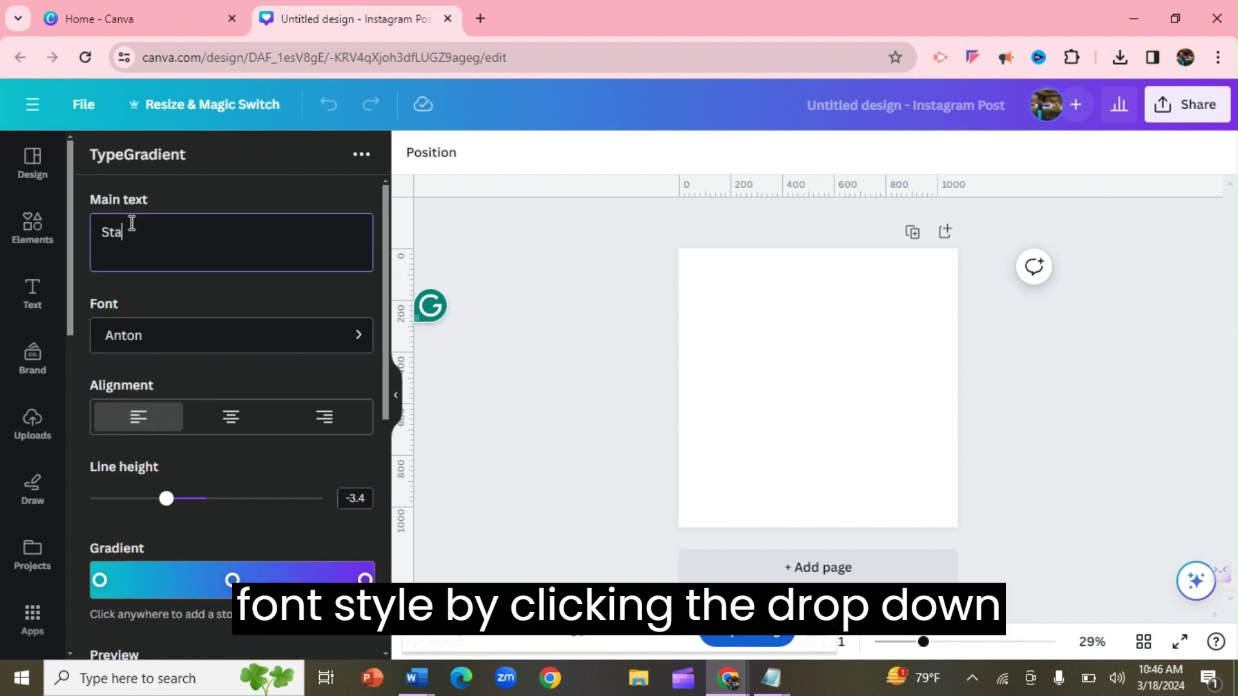
pyautogui.write('y Bless')
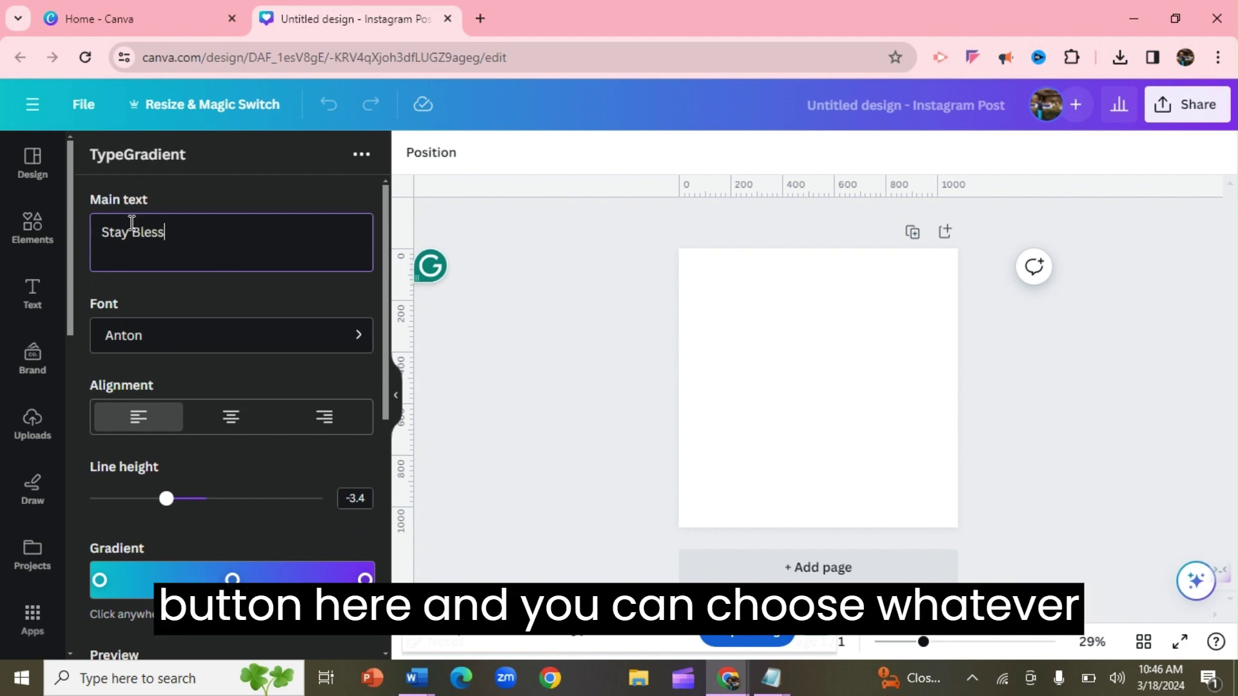
pyautogui.write('ed')
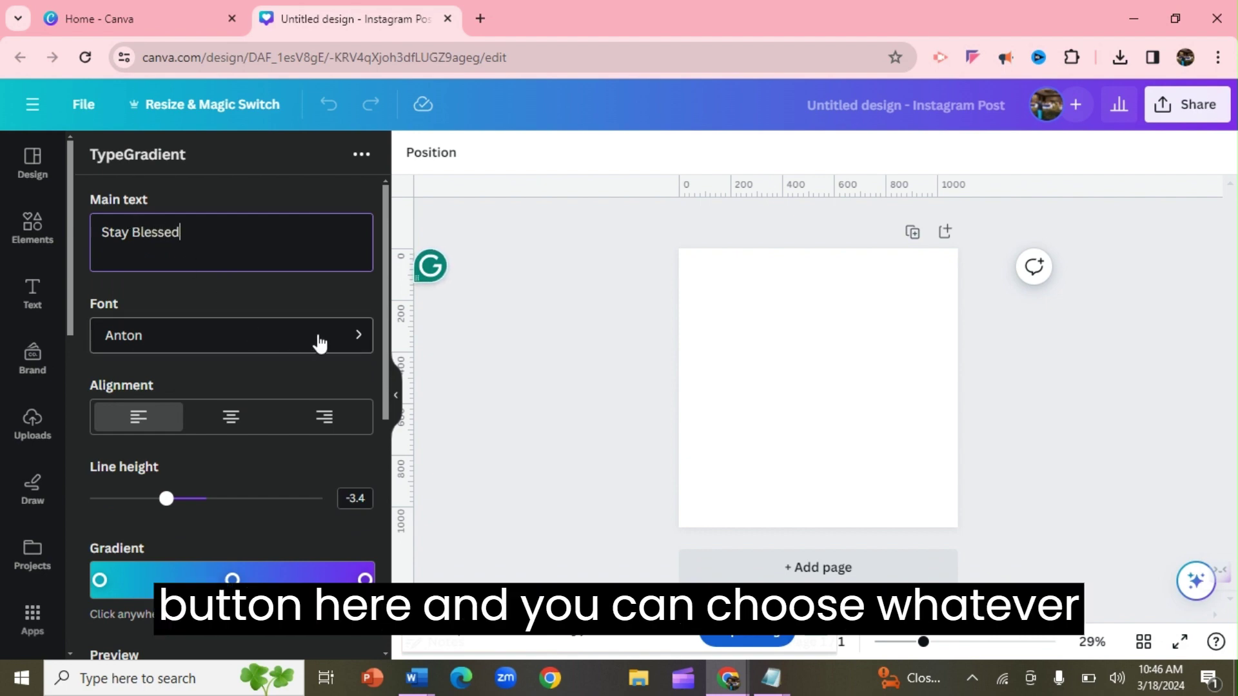
# Browse the fonts available for the main text and return to the text settings
pyautogui.click(331, 344)
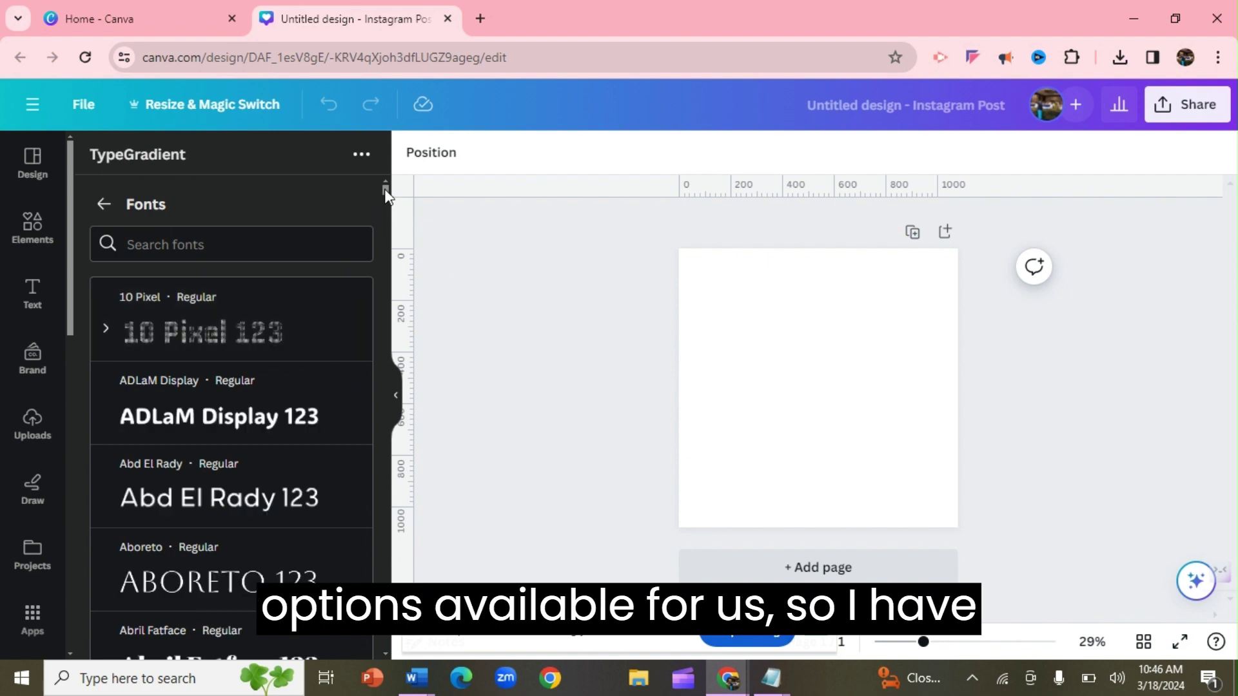
pyautogui.moveTo(386, 192); pyautogui.dragTo(388, 218)
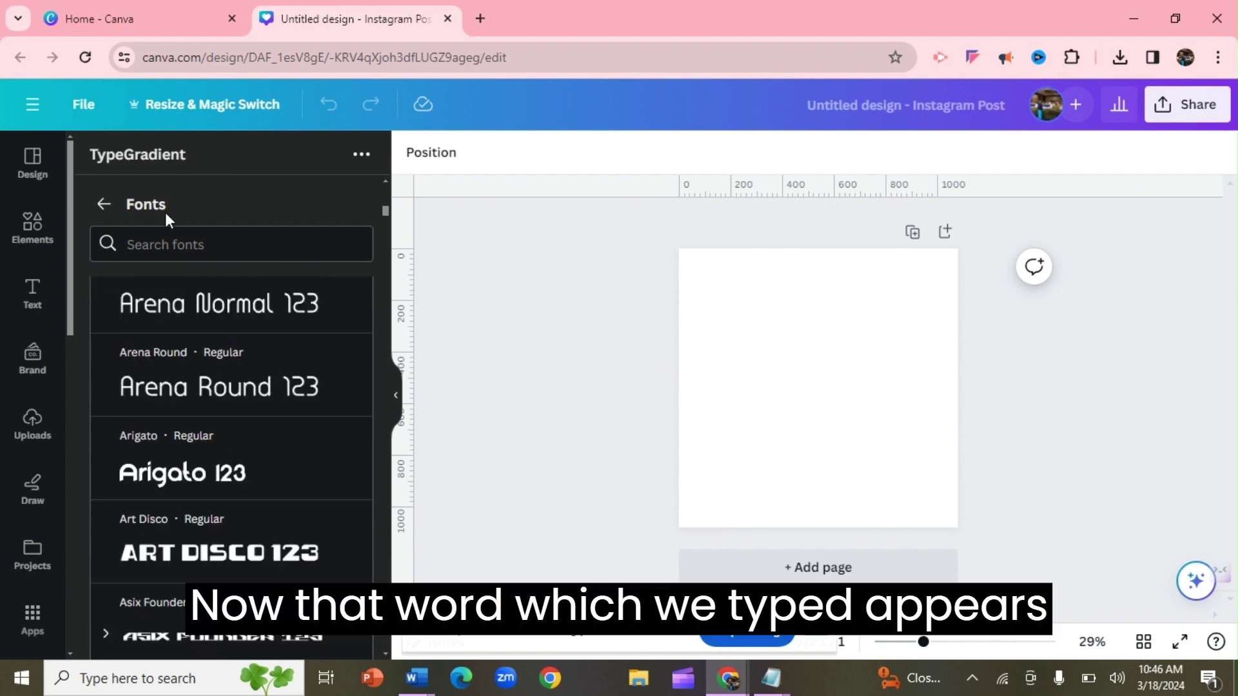
pyautogui.click(103, 205)
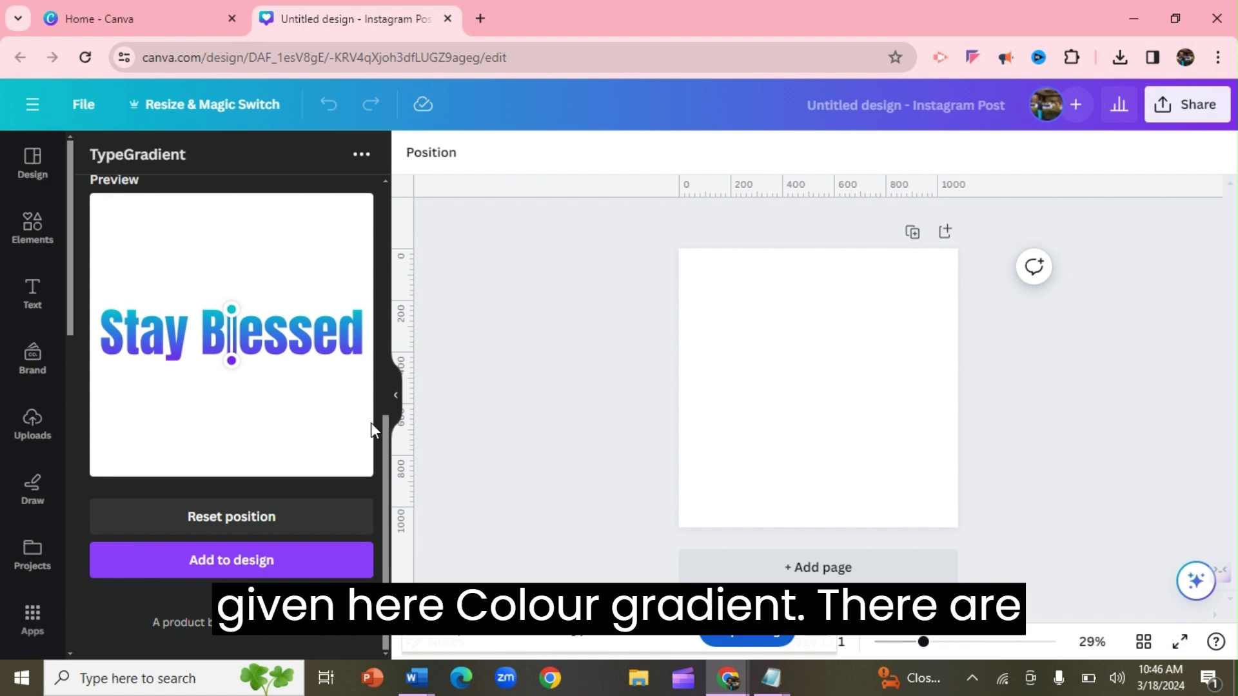
# Set the gradient's first stop to green #00cca7 and its middle stop to purple #8b33e3
pyautogui.moveTo(385, 433); pyautogui.dragTo(370, 350)
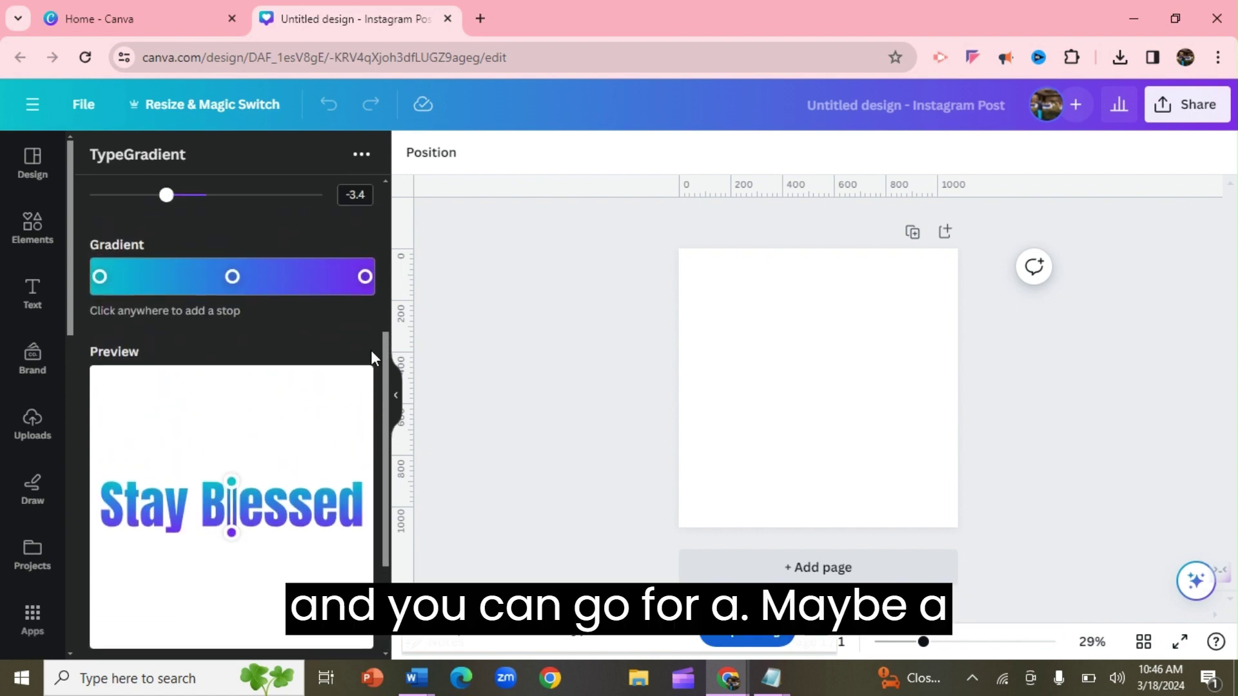
pyautogui.click(100, 278)
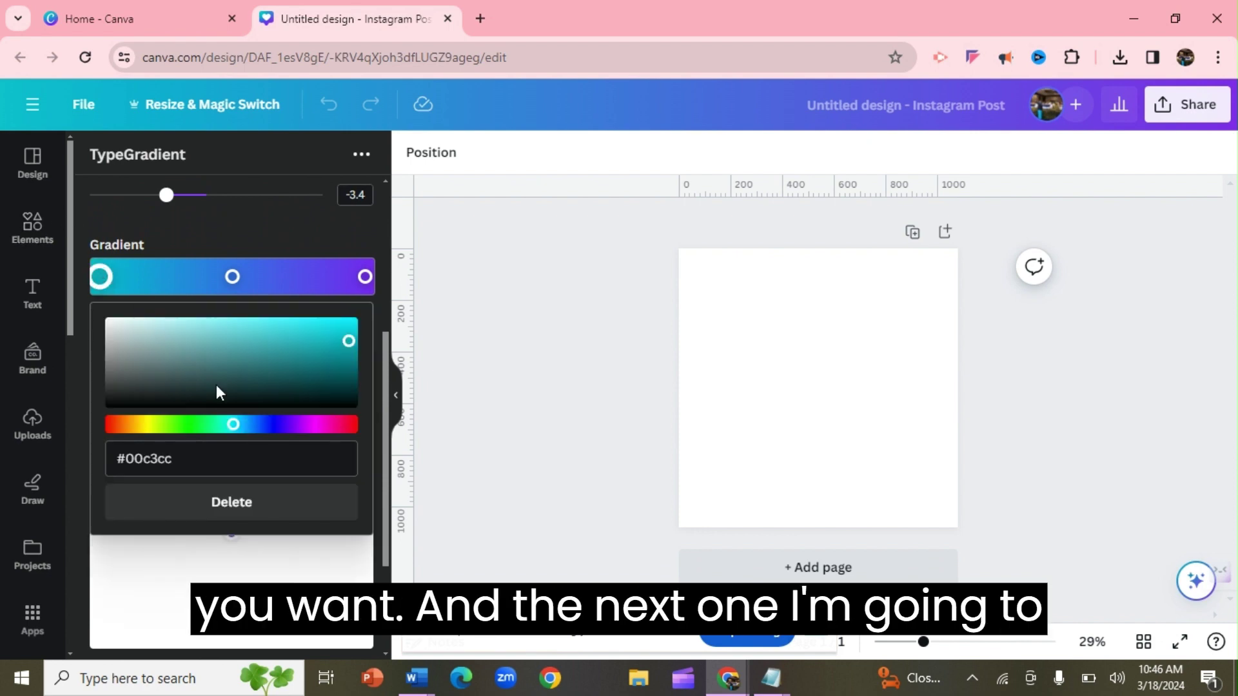
pyautogui.moveTo(234, 428)
pyautogui.mouseDown()
pyautogui.moveTo(251, 428)
pyautogui.moveTo(224, 427)
pyautogui.mouseUp()
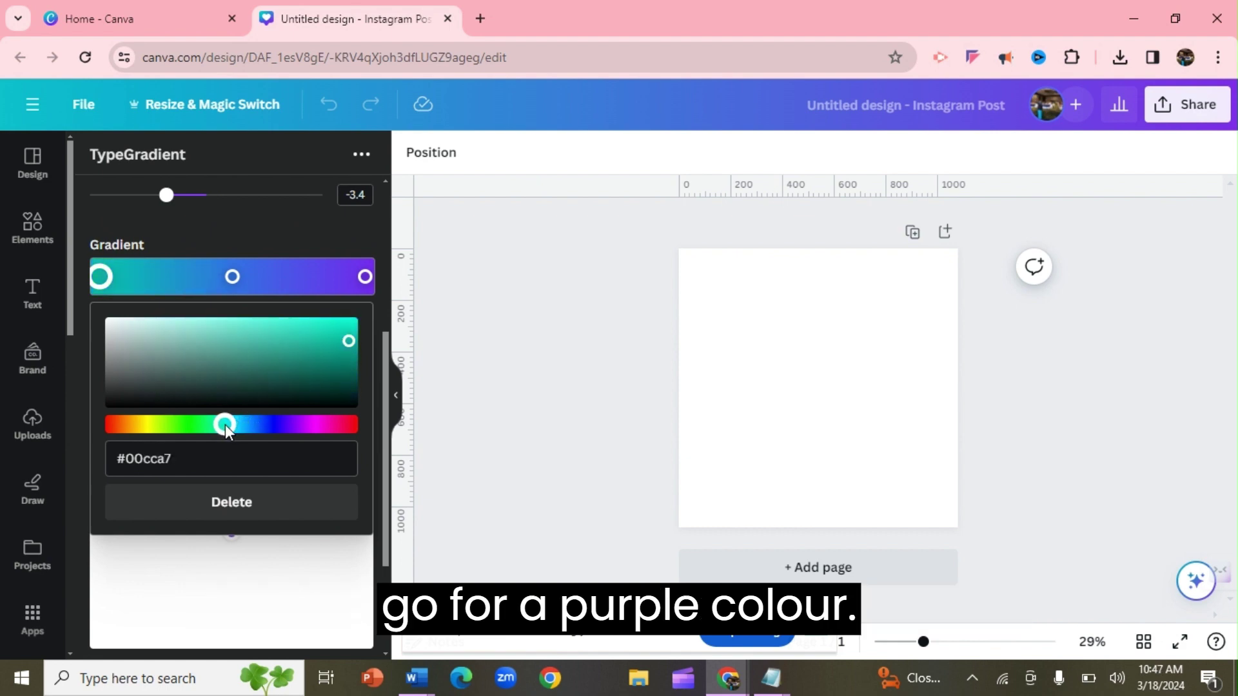
pyautogui.click(233, 279)
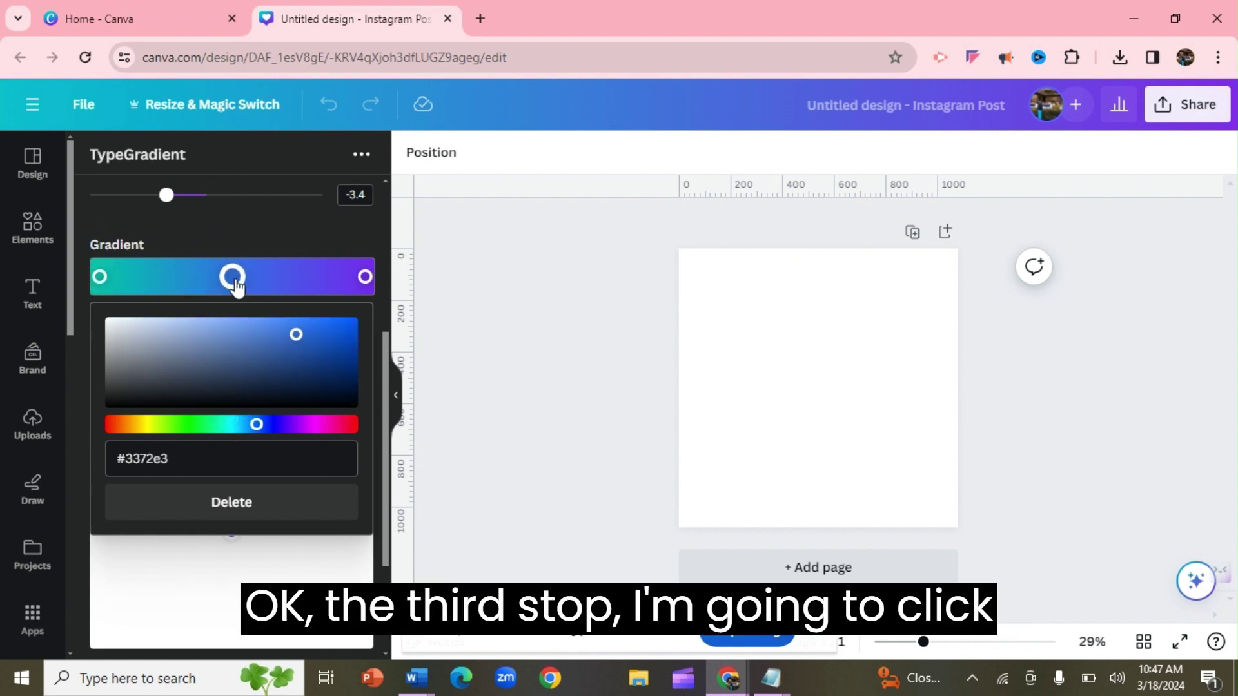
pyautogui.moveTo(257, 423); pyautogui.dragTo(290, 427)
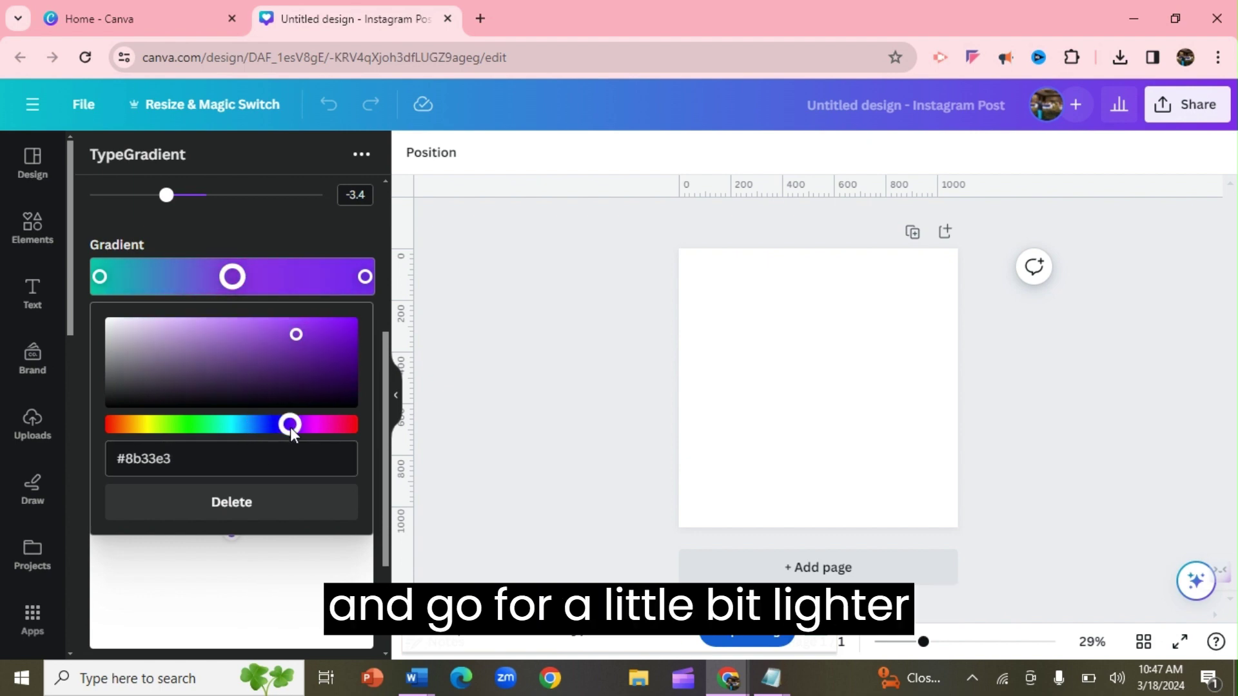
# Set the gradient's last stop to magenta #d610c2 and close the colour picker
pyautogui.click(365, 279)
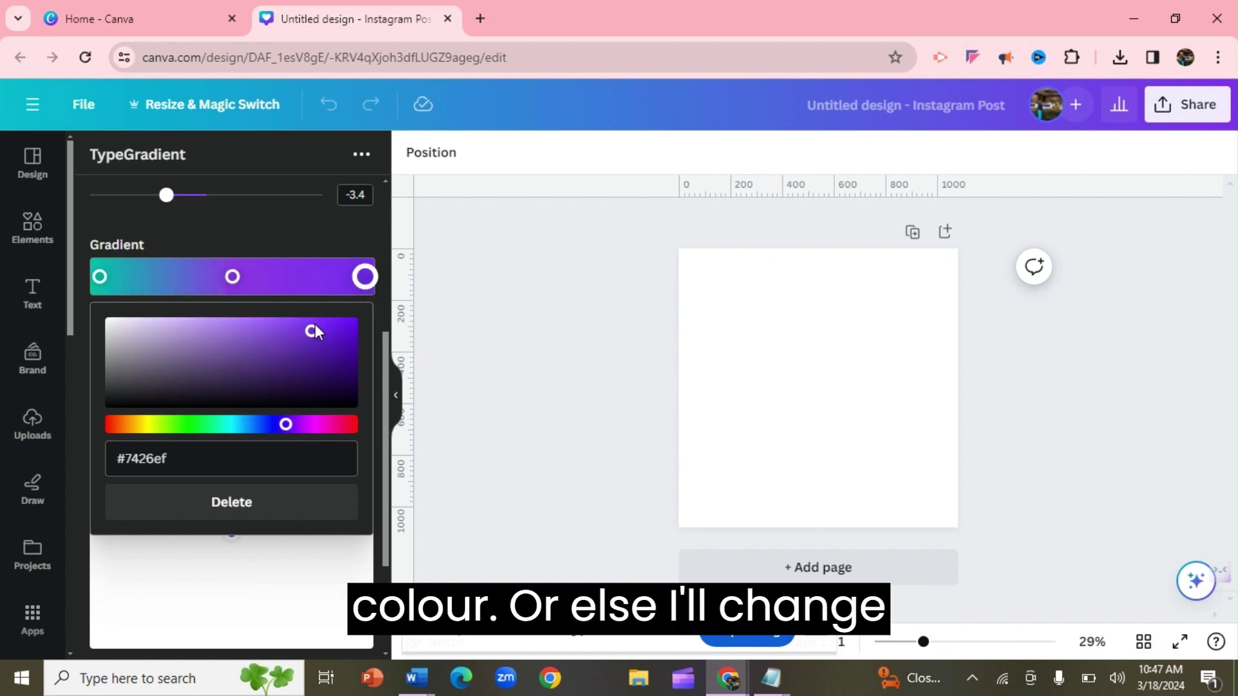
pyautogui.moveTo(312, 332)
pyautogui.mouseDown()
pyautogui.moveTo(240, 330)
pyautogui.moveTo(221, 353)
pyautogui.moveTo(335, 354)
pyautogui.moveTo(311, 346)
pyautogui.mouseUp()
pyautogui.moveTo(287, 424); pyautogui.dragTo(310, 427)
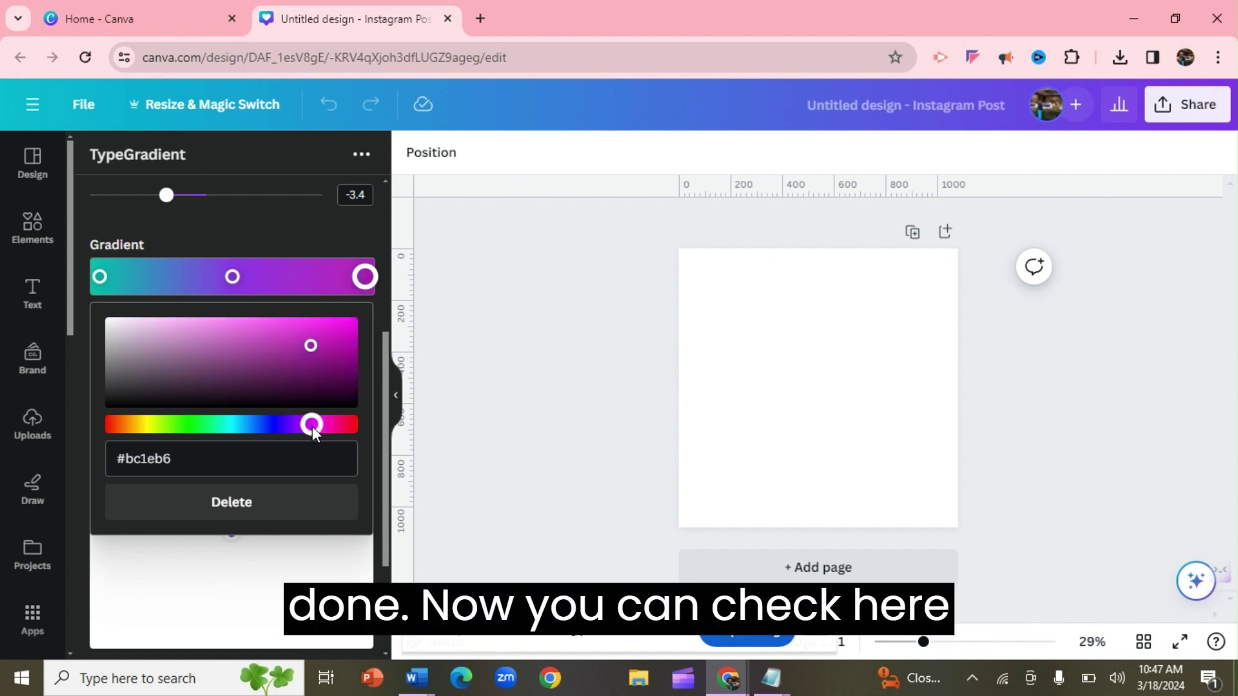
pyautogui.moveTo(312, 343); pyautogui.dragTo(392, 394)
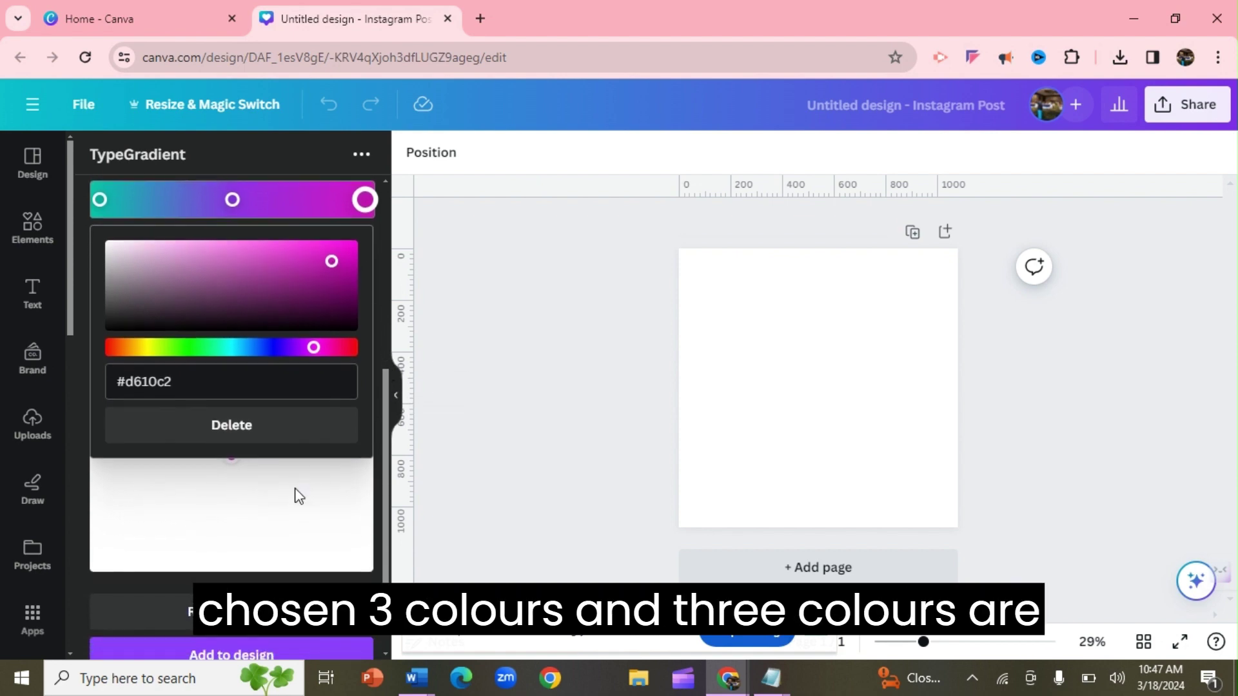
pyautogui.click(261, 496)
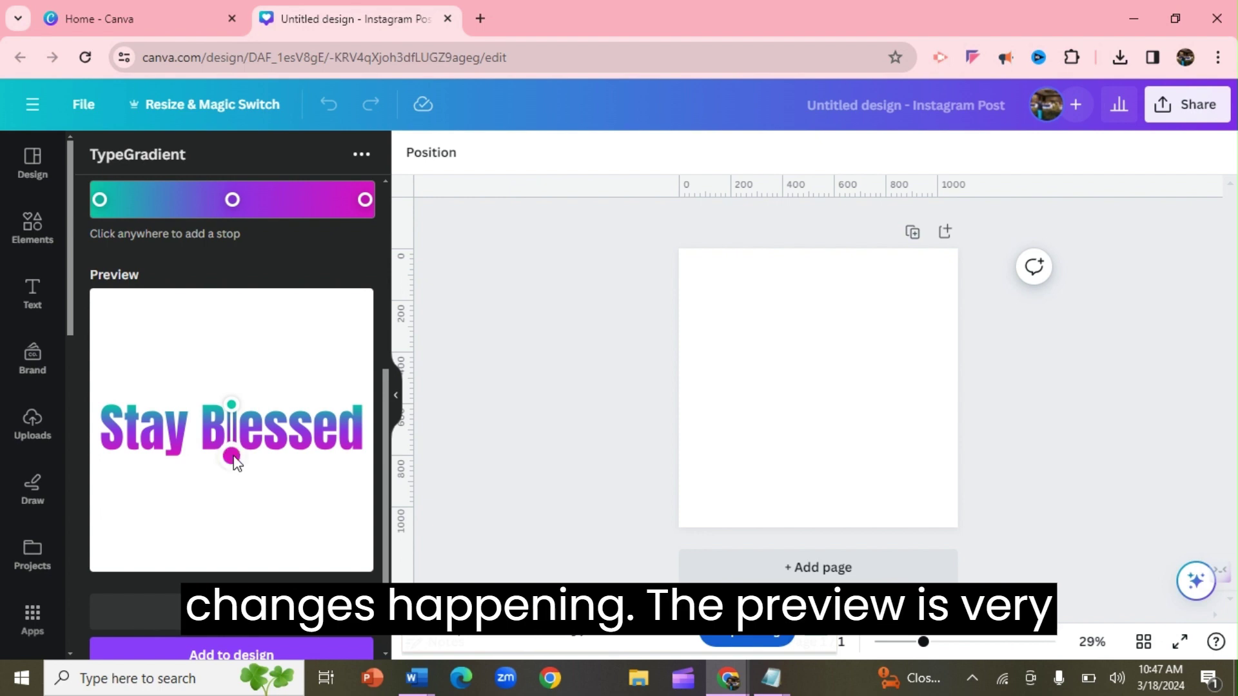
# Angle the "Stay Blessed" gradient diagonally in the preview, with the green end at the lower left and the magenta end at the upper right
pyautogui.moveTo(231, 455); pyautogui.dragTo(227, 312)
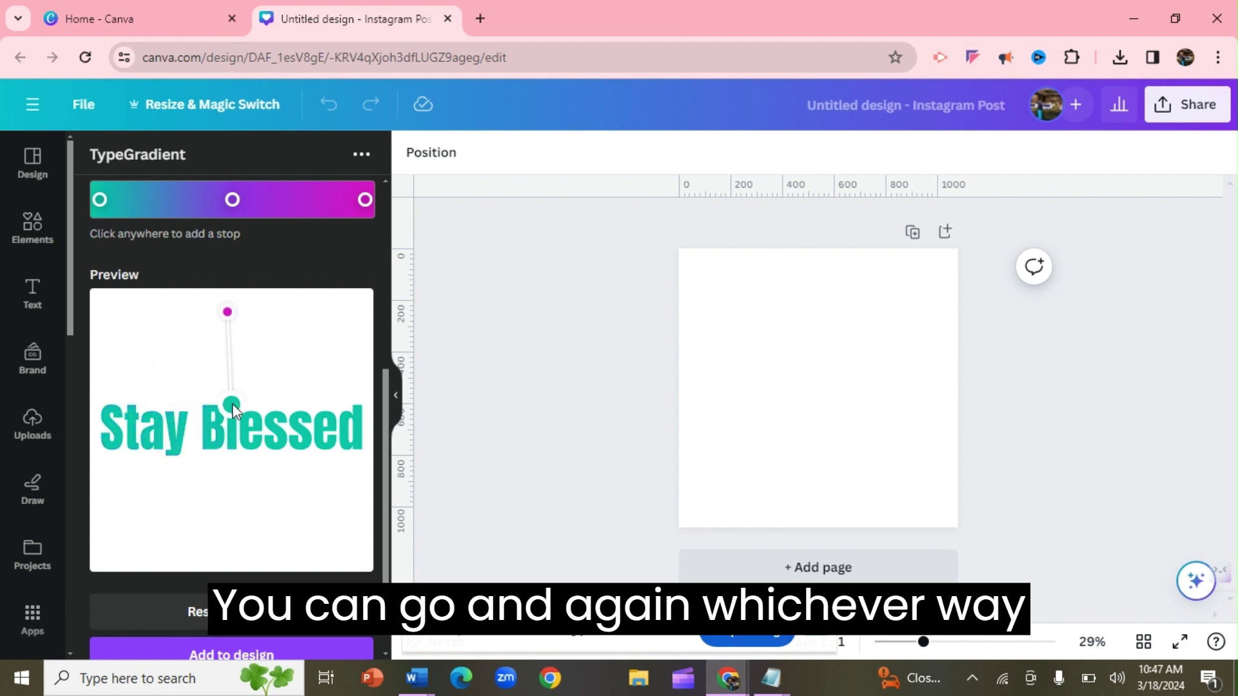
pyautogui.moveTo(234, 410); pyautogui.dragTo(144, 497)
pyautogui.moveTo(228, 313); pyautogui.dragTo(288, 368)
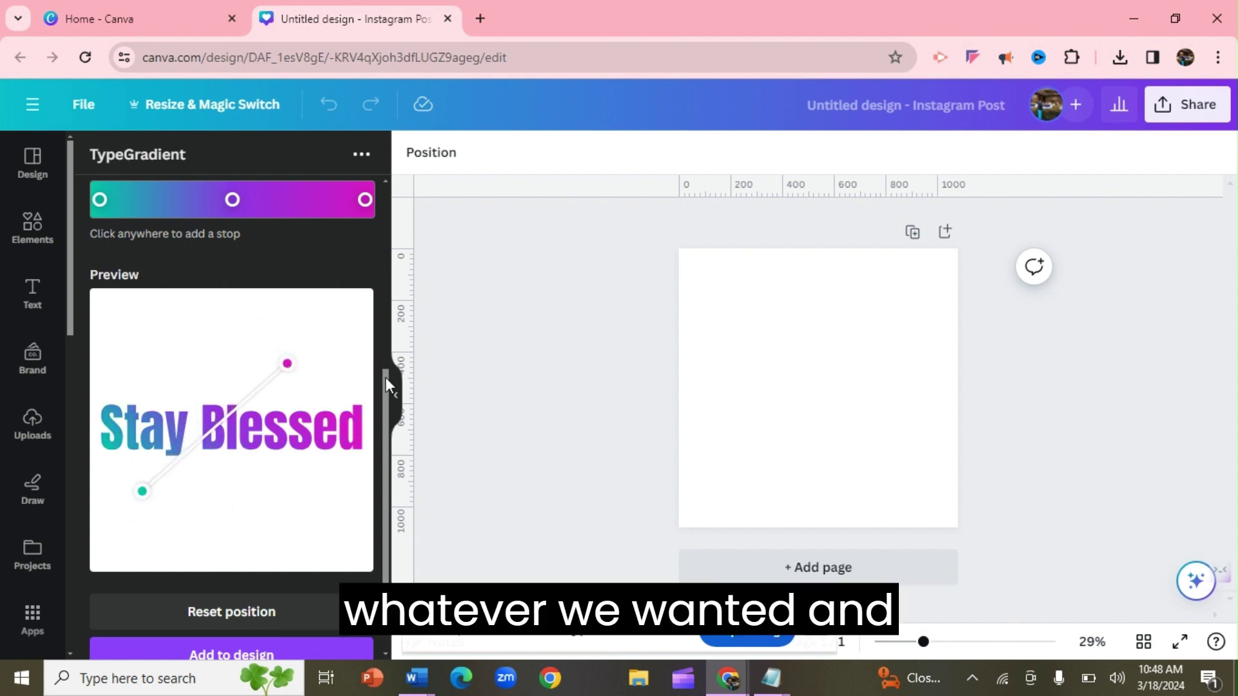
# Replace the placeholder main text with eight self-improvement lines, from "Improve your self-worth" to "Develop your problem-solving abilities"
pyautogui.moveTo(385, 379); pyautogui.dragTo(382, 200)
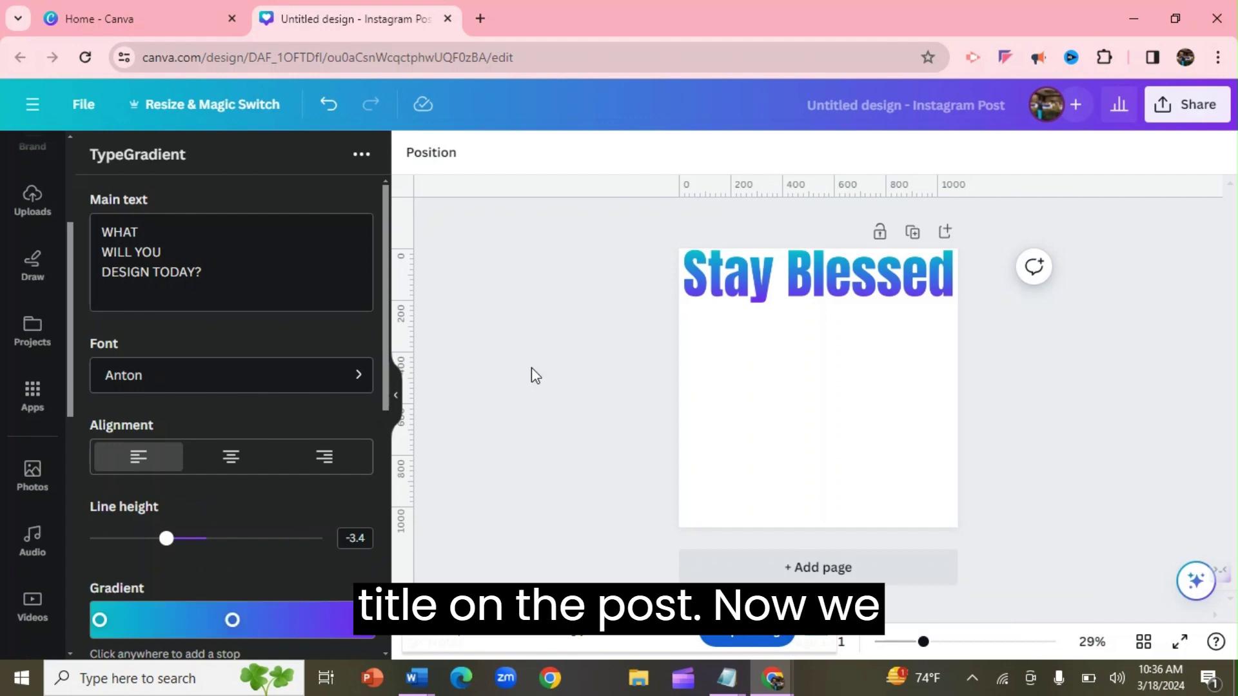
pyautogui.moveTo(225, 274); pyautogui.dragTo(94, 235)
pyautogui.write('Improve your self-worth Cultivate a positive self-image Improve your physical health Change negative thinking Transform low self-esteem Boost your self-confidence Improve your mental health and fitness Develop your problem-solving abilities')
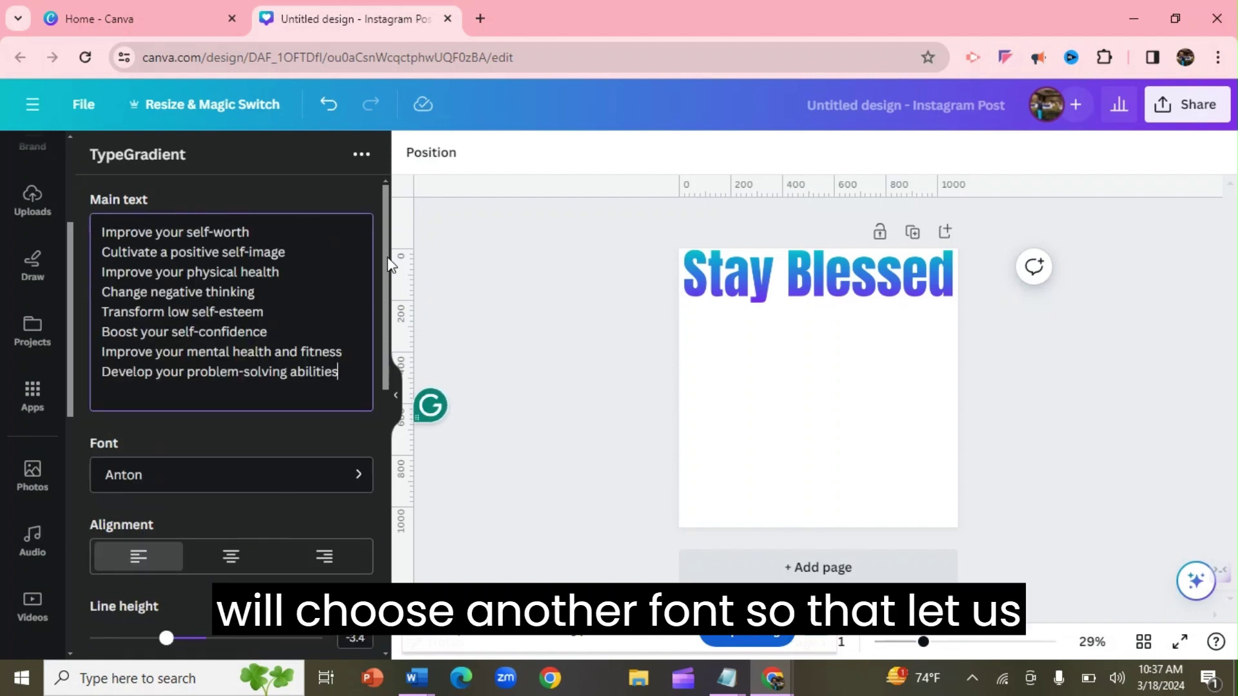
# Change the font of the self-improvement lines to Adlam Regular
pyautogui.scroll(-2, 384, 290)
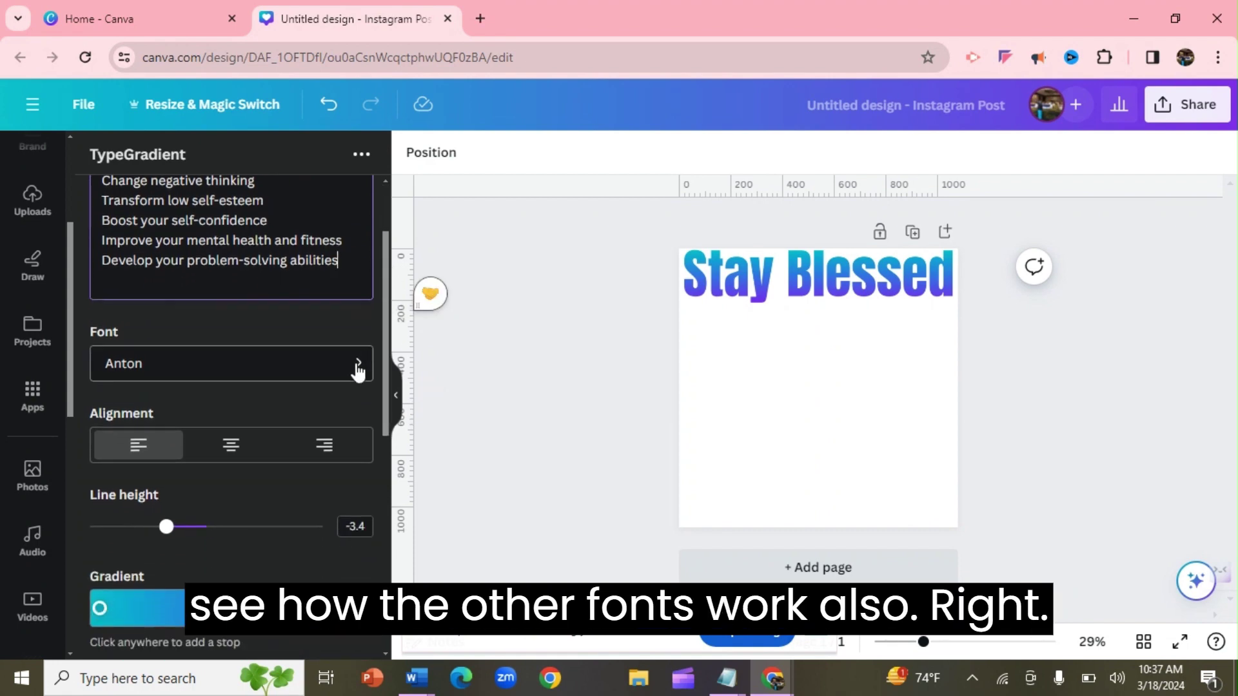
pyautogui.click(357, 365)
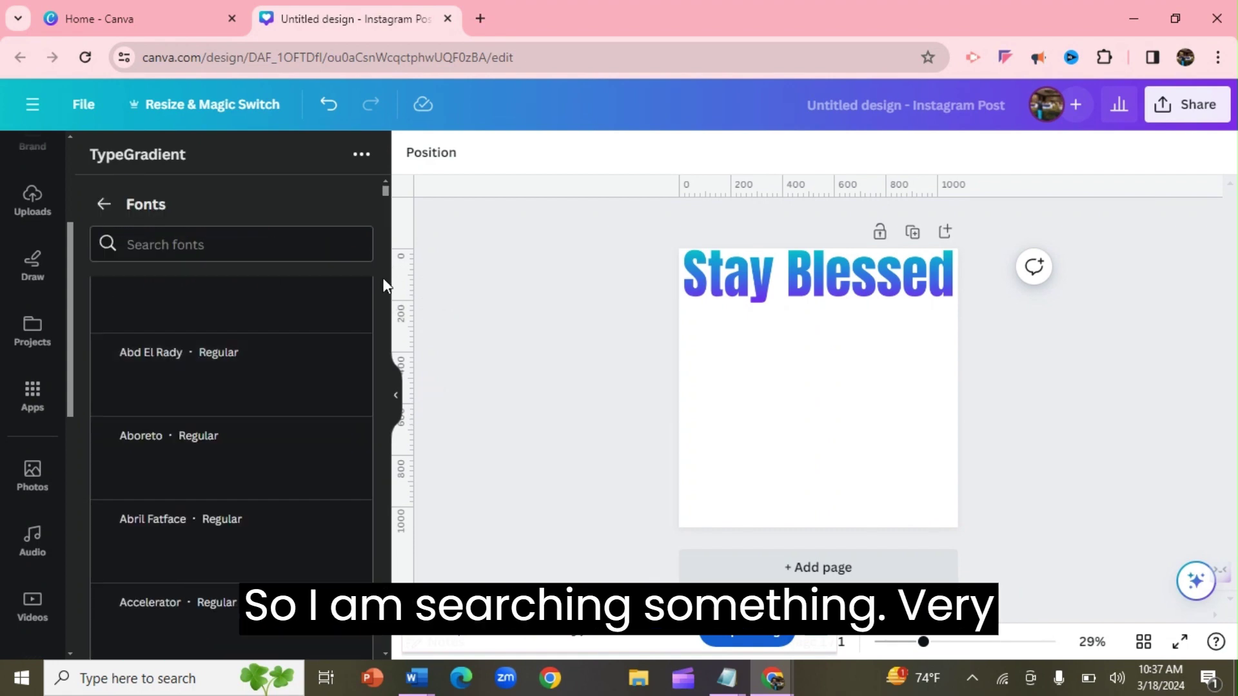
pyautogui.moveTo(383, 193); pyautogui.dragTo(387, 204)
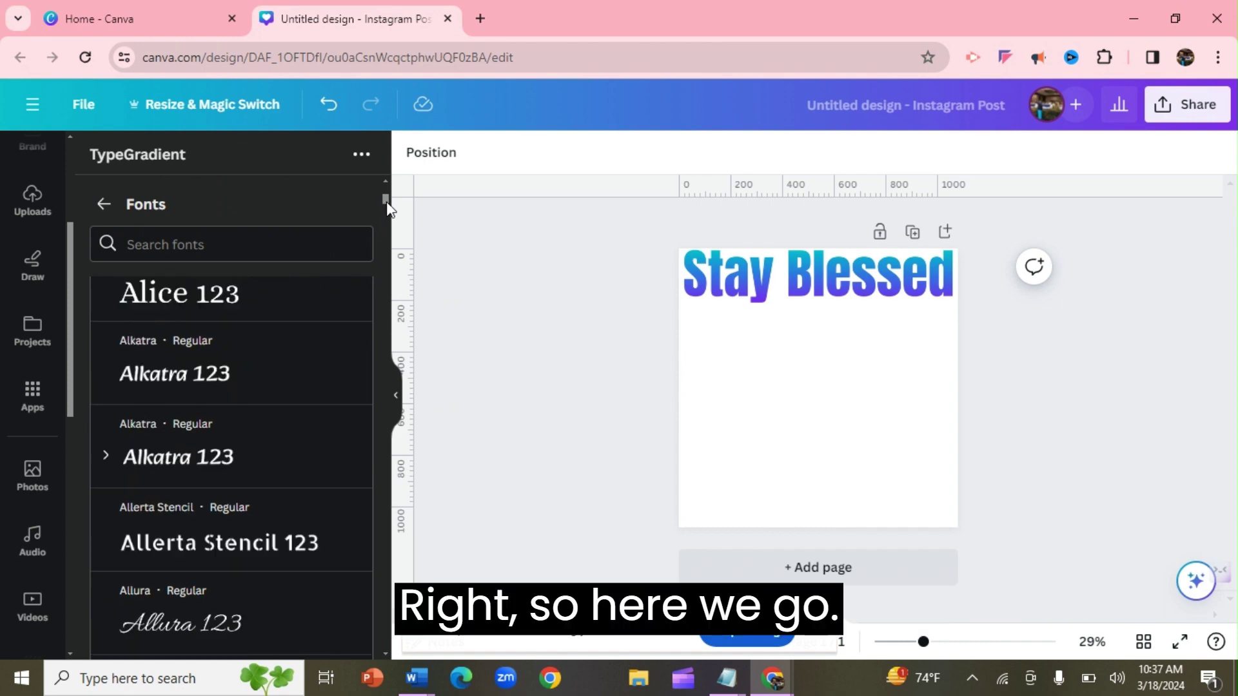
pyautogui.moveTo(386, 204); pyautogui.dragTo(382, 193)
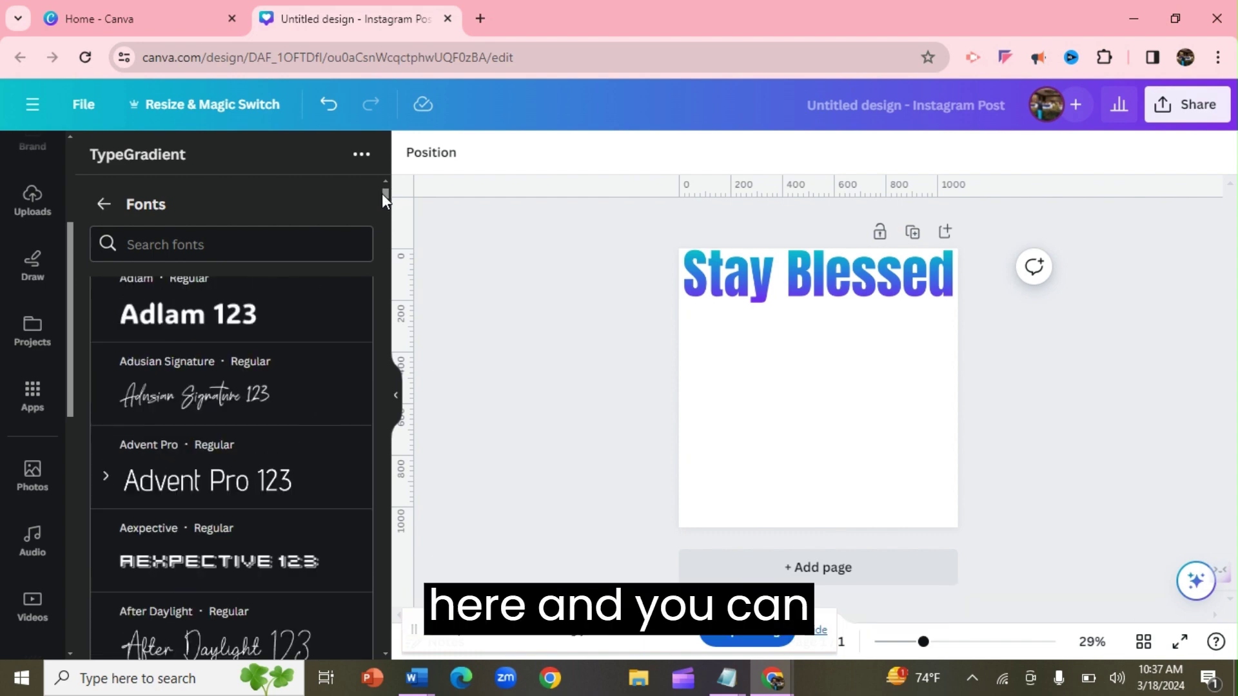
pyautogui.click(261, 314)
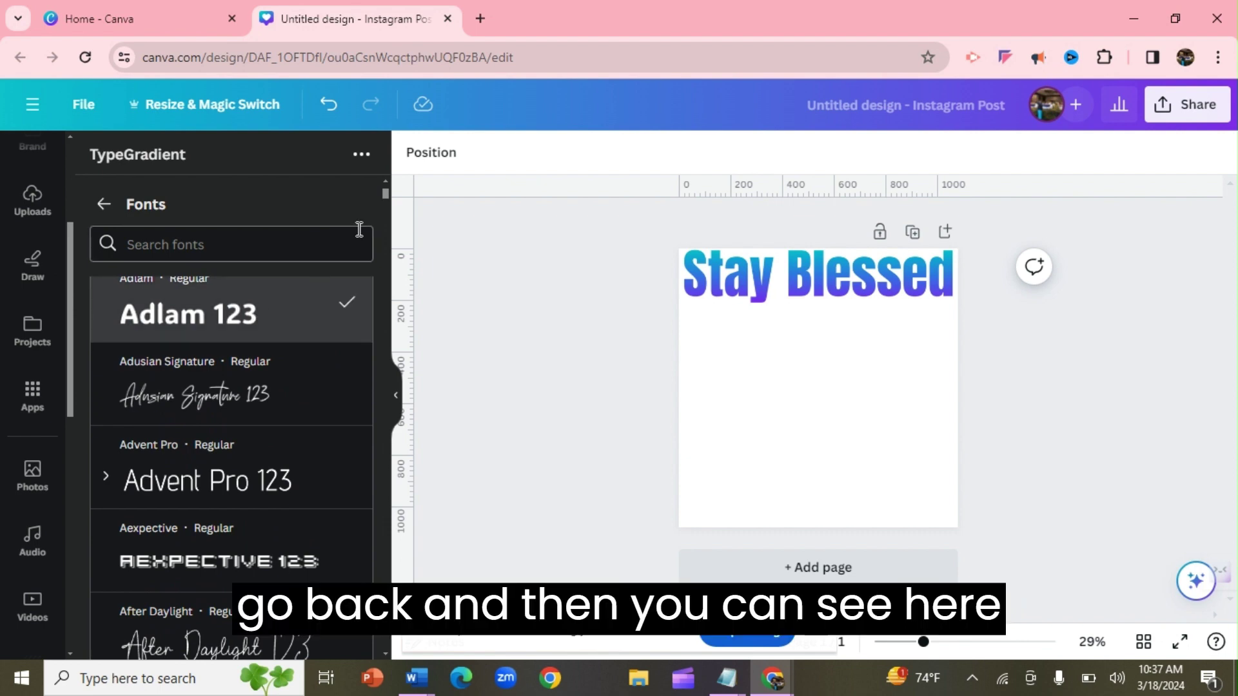
pyautogui.click(103, 207)
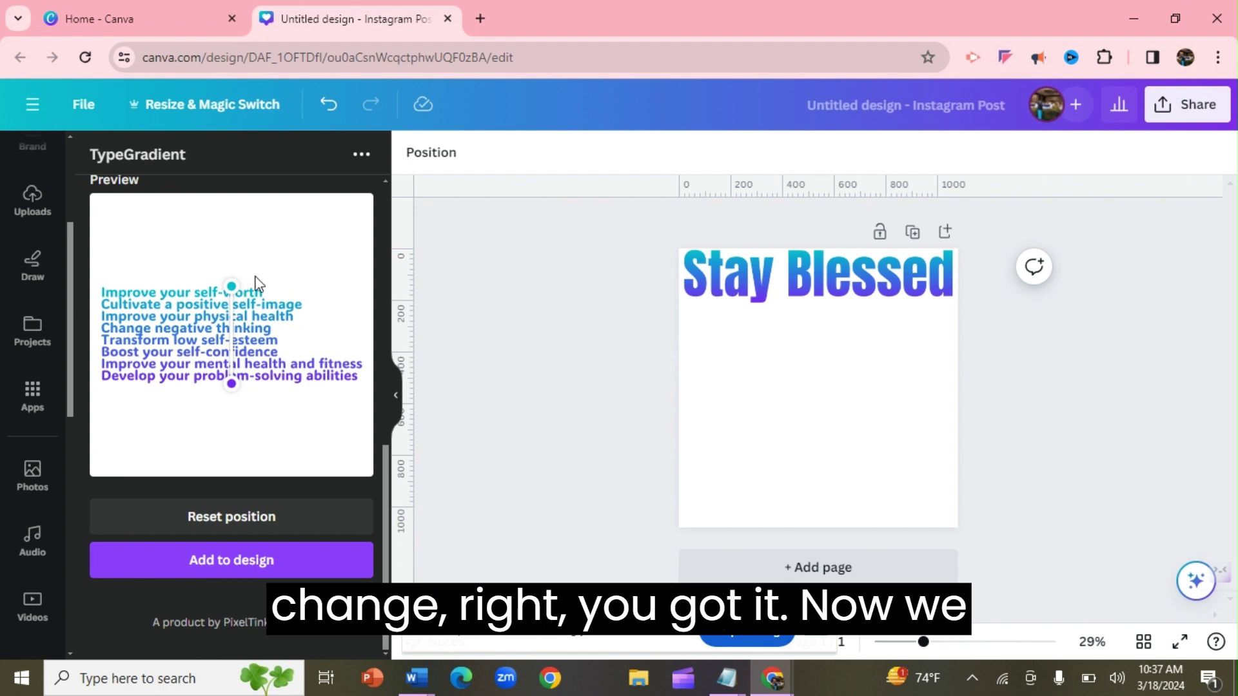
# Tilt the gradient of the self-improvement lines by moving its teal start point down and to the left in the preview
pyautogui.moveTo(231, 287); pyautogui.dragTo(183, 312)
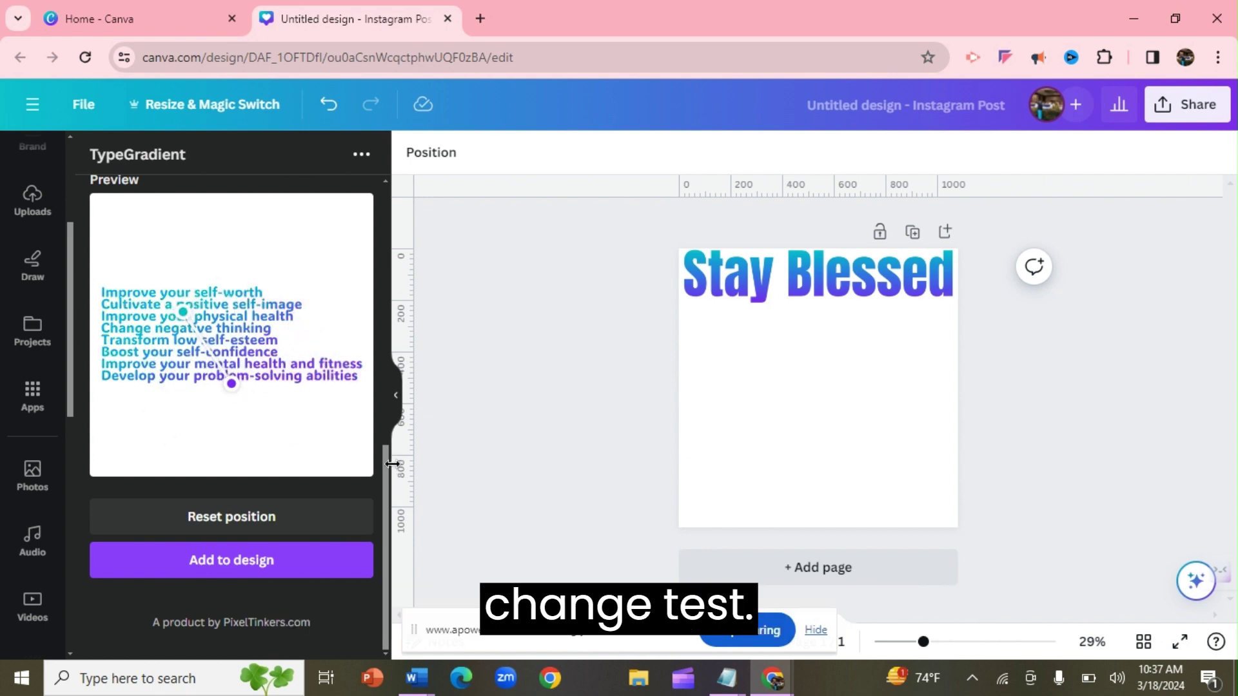
pyautogui.moveTo(386, 467); pyautogui.dragTo(374, 405)
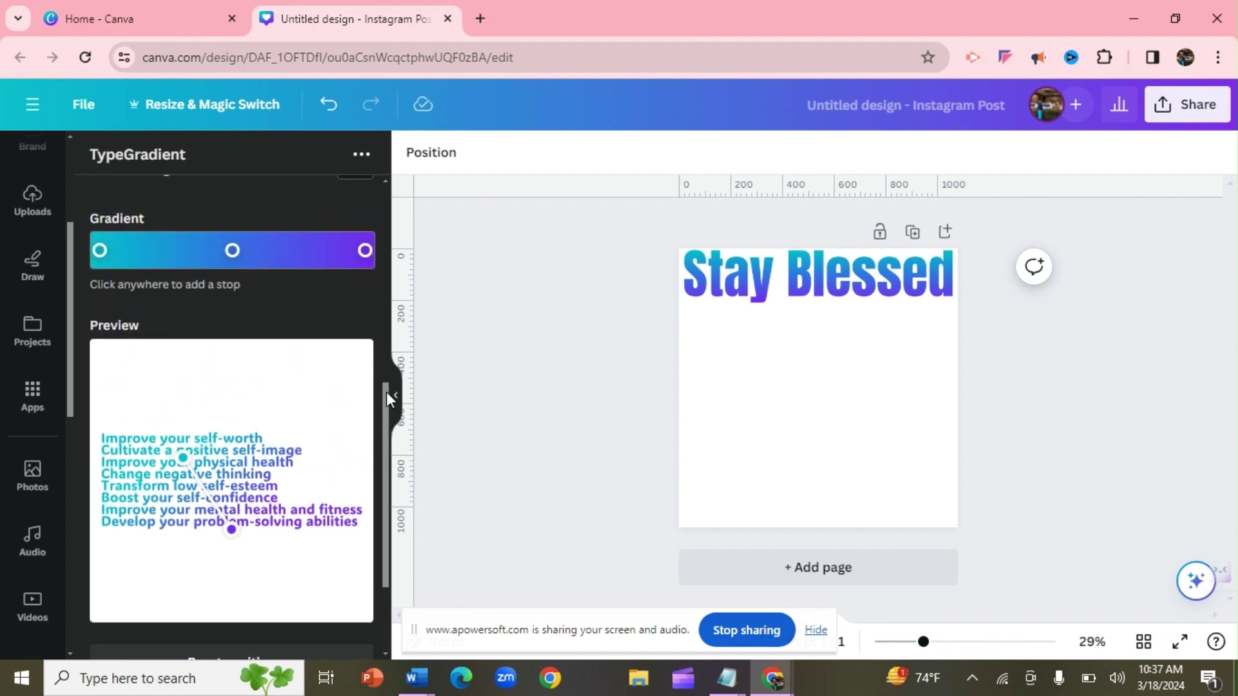
pyautogui.moveTo(385, 392); pyautogui.dragTo(381, 369)
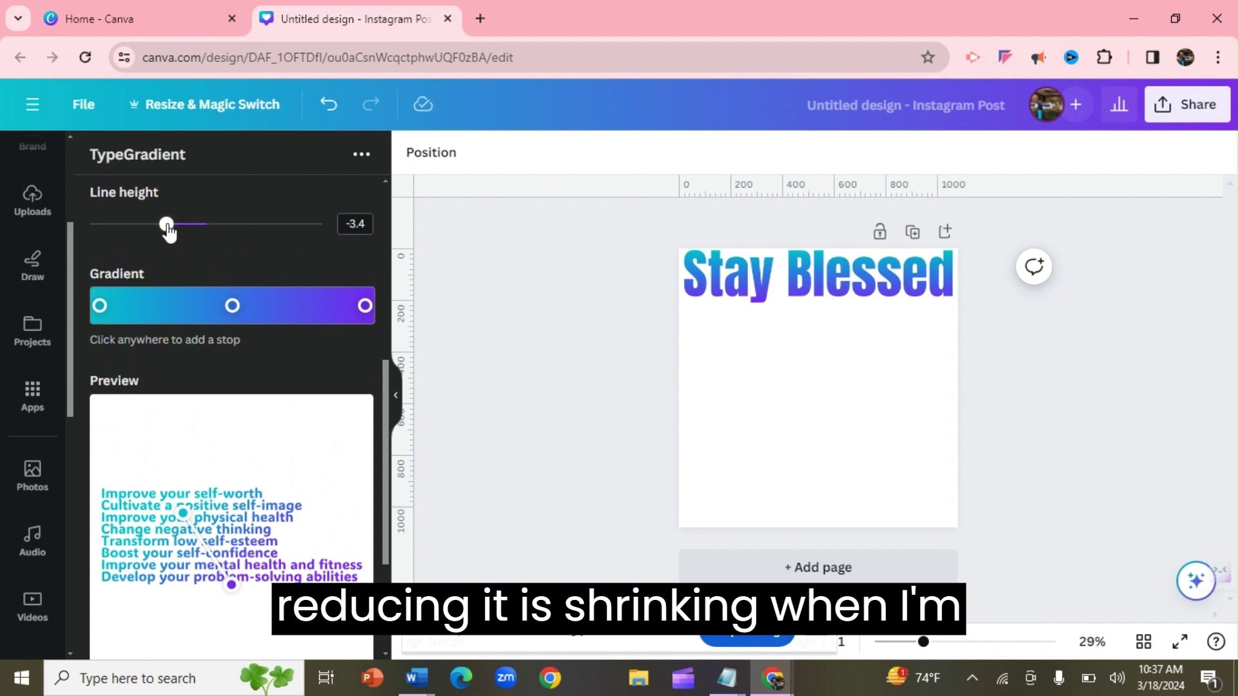
# Increase the line height of the self-improvement lines to 4.9
pyautogui.moveTo(169, 232); pyautogui.dragTo(274, 240)
pyautogui.moveTo(274, 240); pyautogui.dragTo(264, 240)
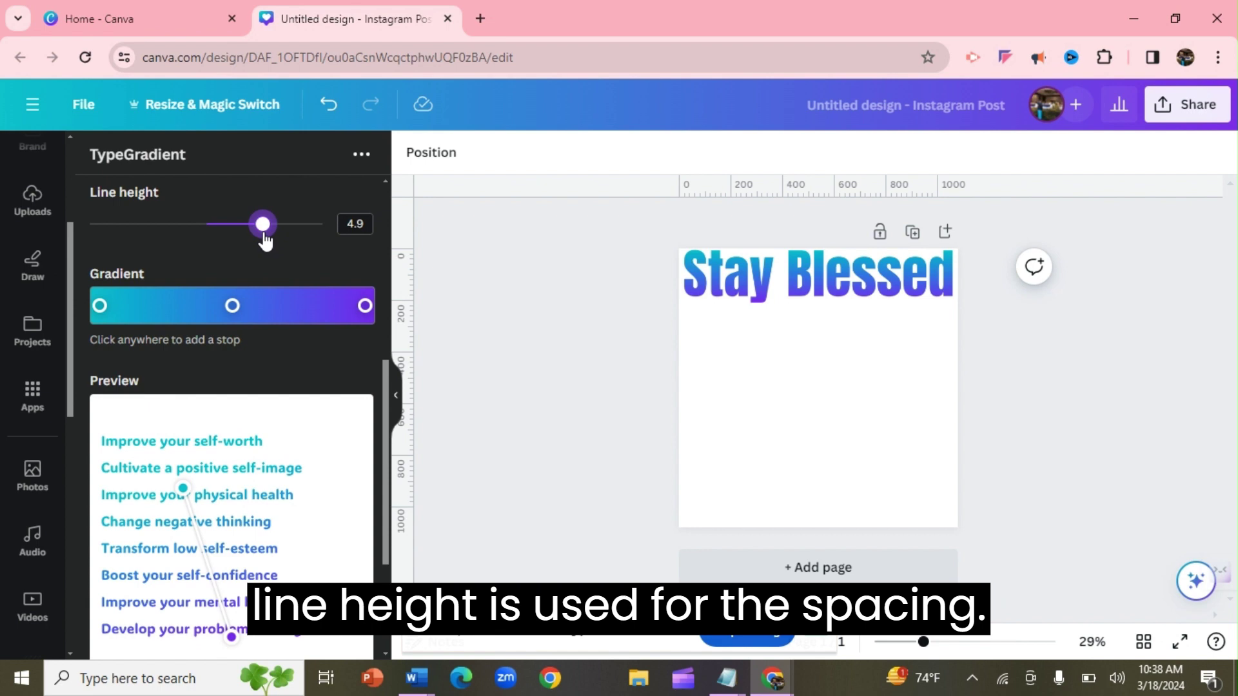
# Change the first gradient stop of the self-improvement lines to bright green, #01fc0b
pyautogui.moveTo(384, 389); pyautogui.dragTo(385, 408)
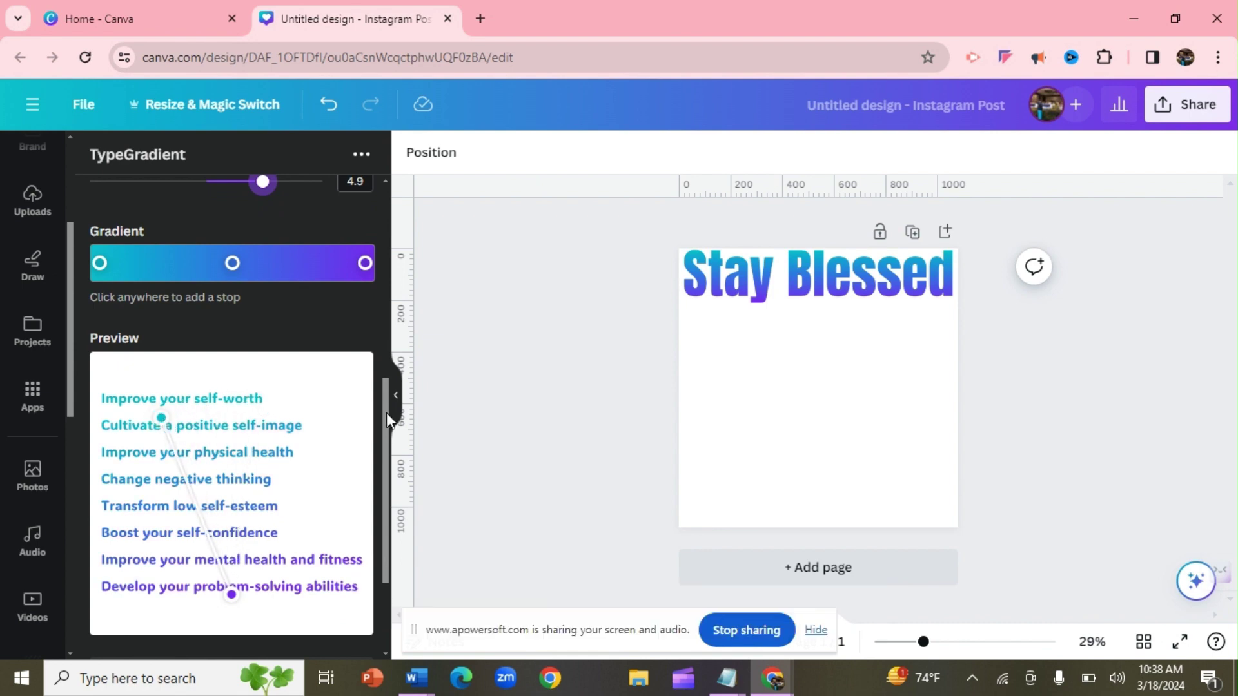
pyautogui.moveTo(385, 413); pyautogui.dragTo(384, 408)
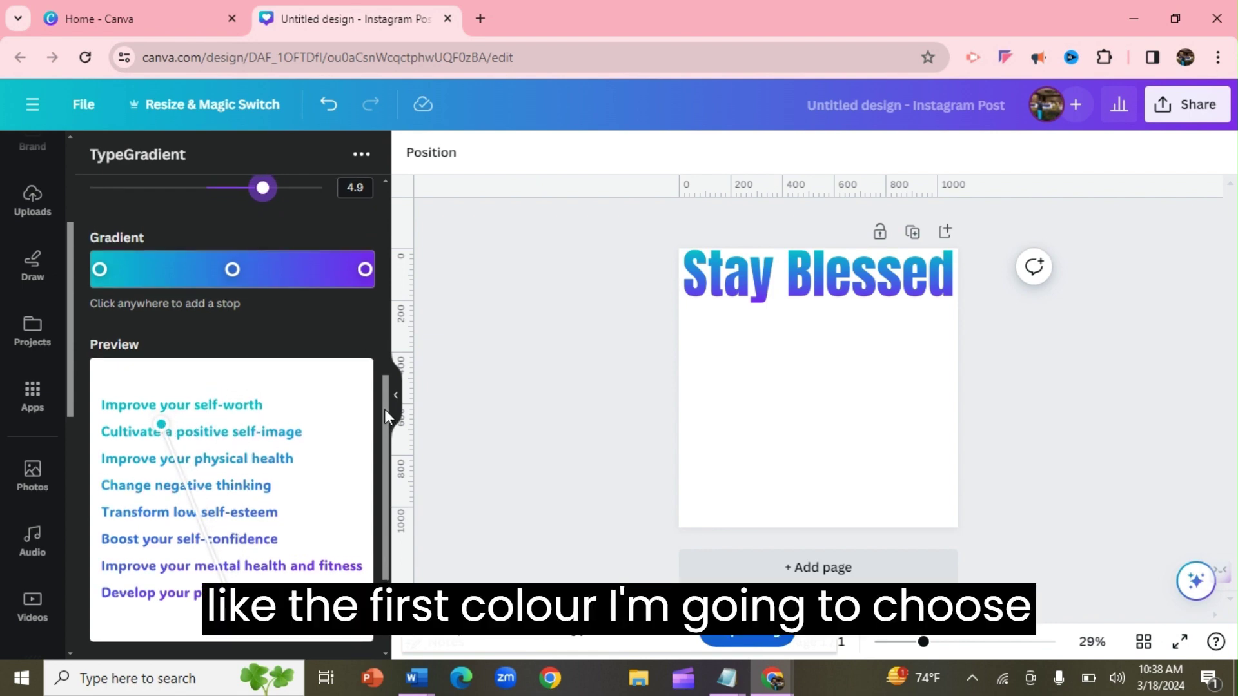
pyautogui.click(99, 269)
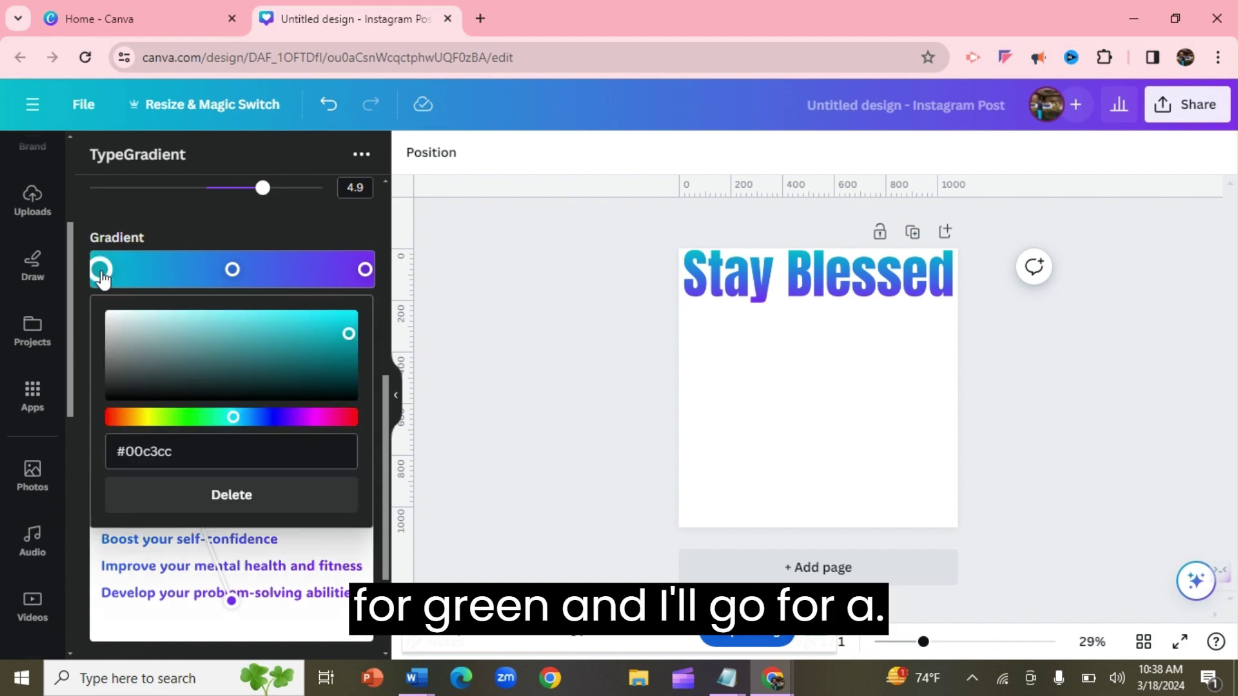
pyautogui.click(194, 417)
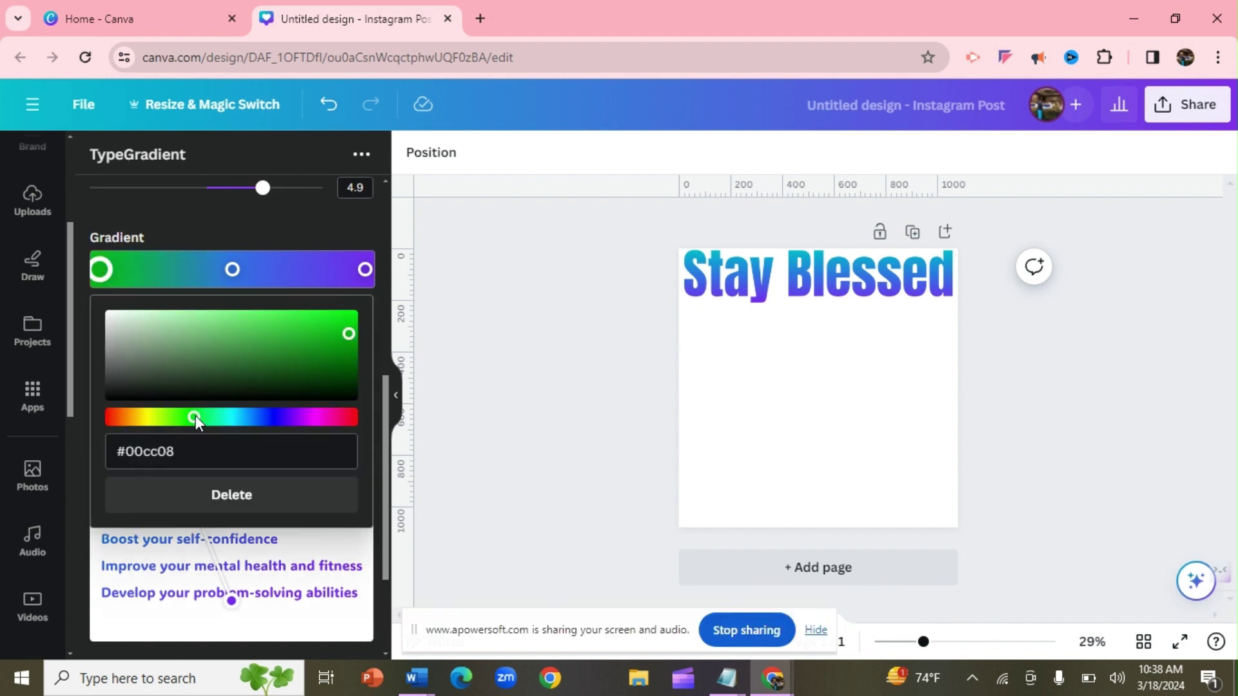
pyautogui.moveTo(350, 331)
pyautogui.mouseDown()
pyautogui.moveTo(335, 319)
pyautogui.moveTo(349, 319)
pyautogui.moveTo(304, 328)
pyautogui.moveTo(340, 337)
pyautogui.moveTo(330, 325)
pyautogui.moveTo(350, 320)
pyautogui.mouseUp()
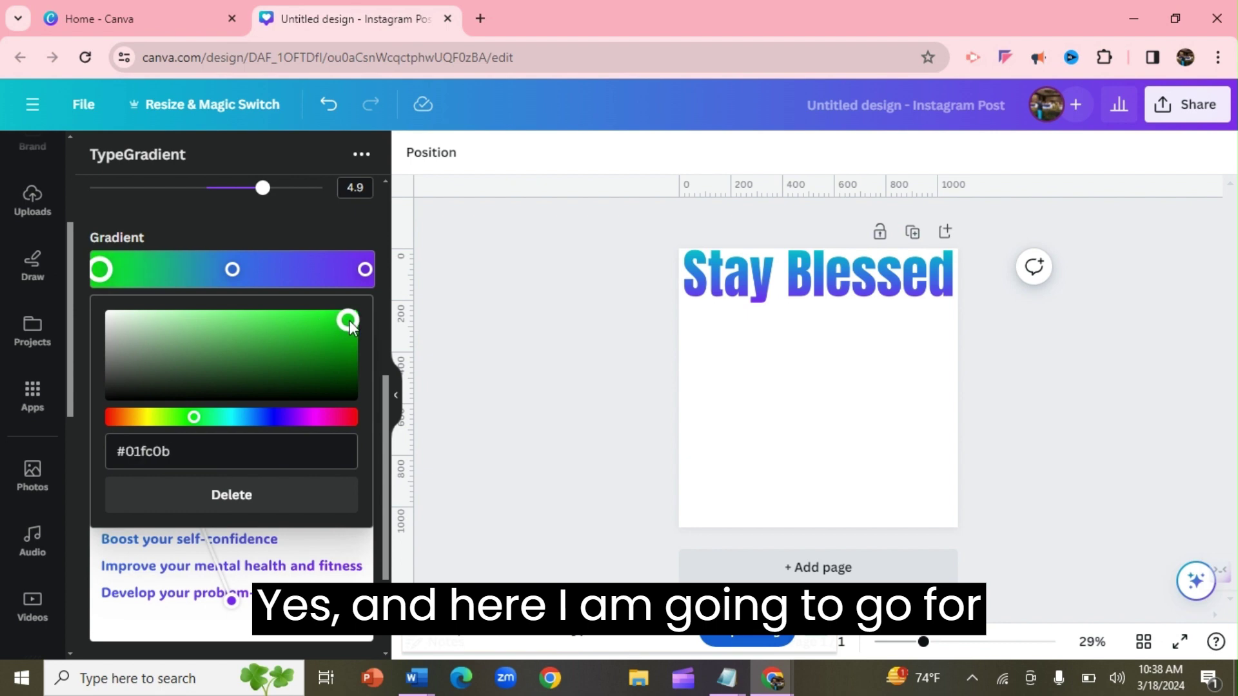
# Set the middle gradient stop to white (#ffffff) and the last stop to bright orange (#ffa722)
pyautogui.click(232, 269)
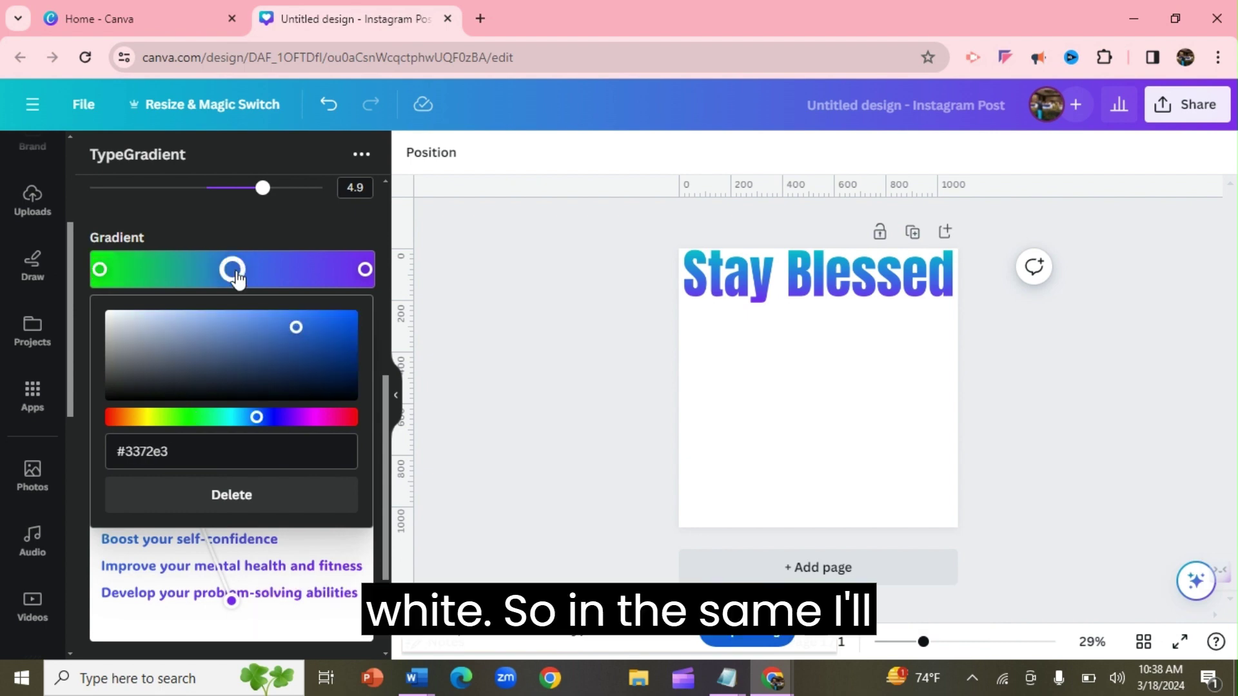
pyautogui.moveTo(297, 331); pyautogui.dragTo(91, 301)
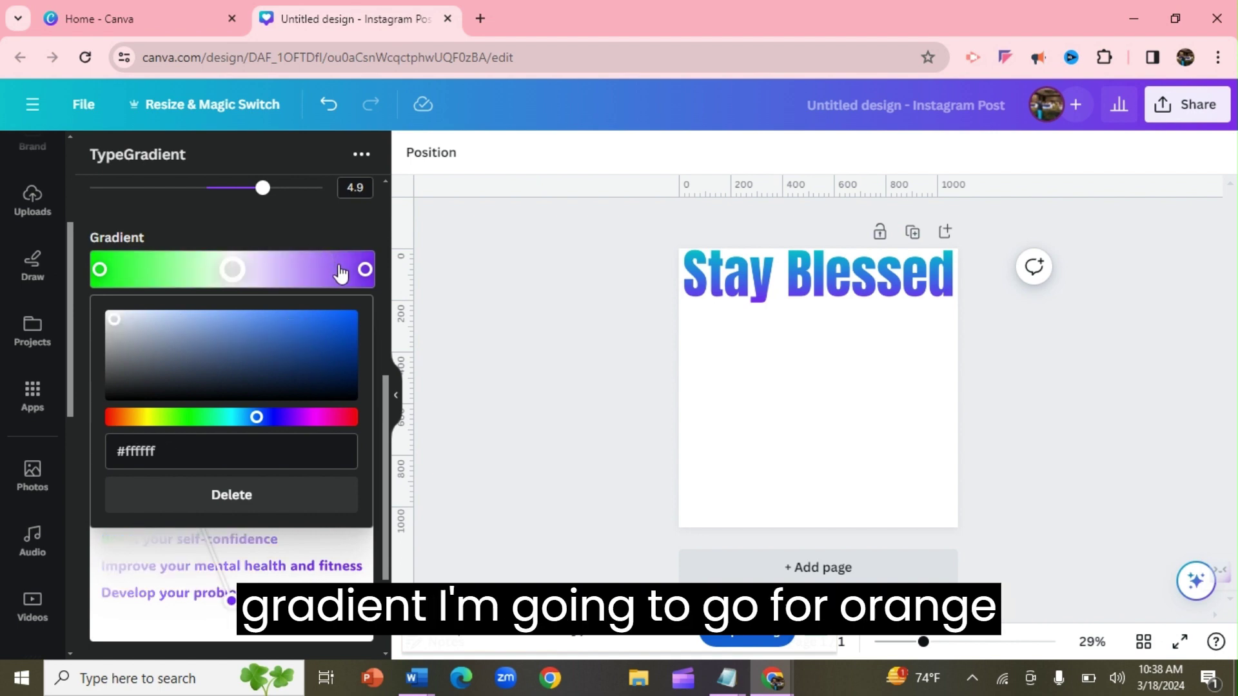
pyautogui.click(364, 270)
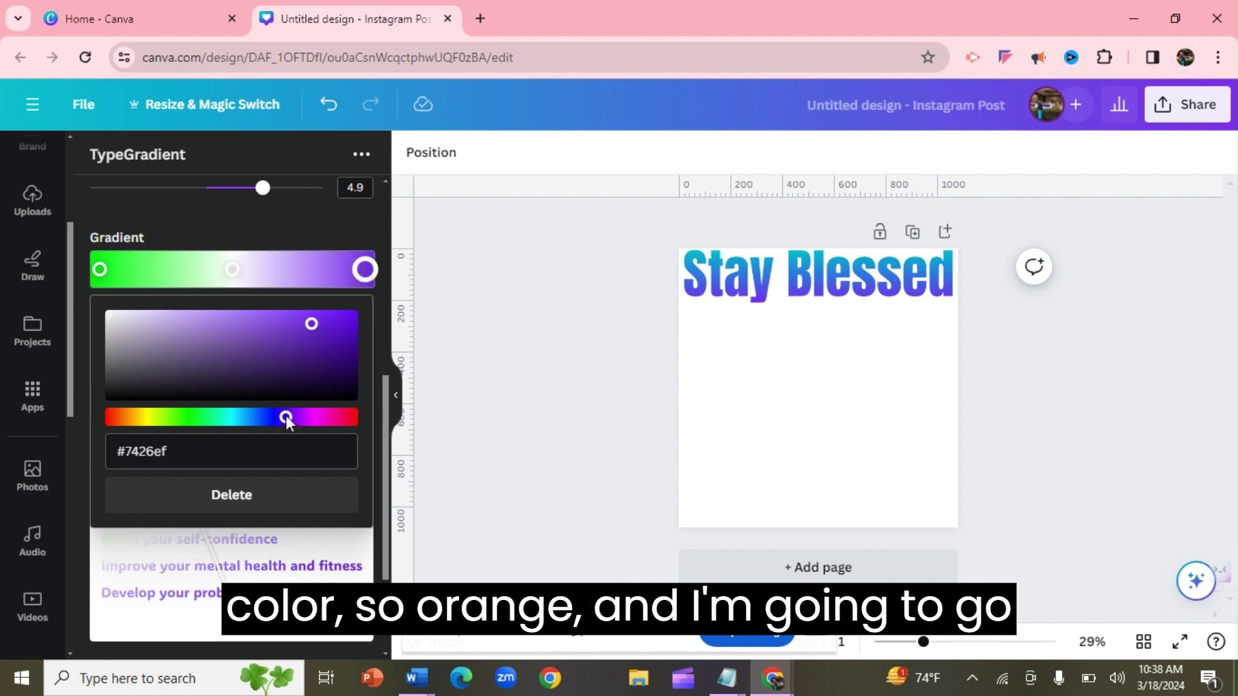
pyautogui.moveTo(284, 415); pyautogui.dragTo(137, 449)
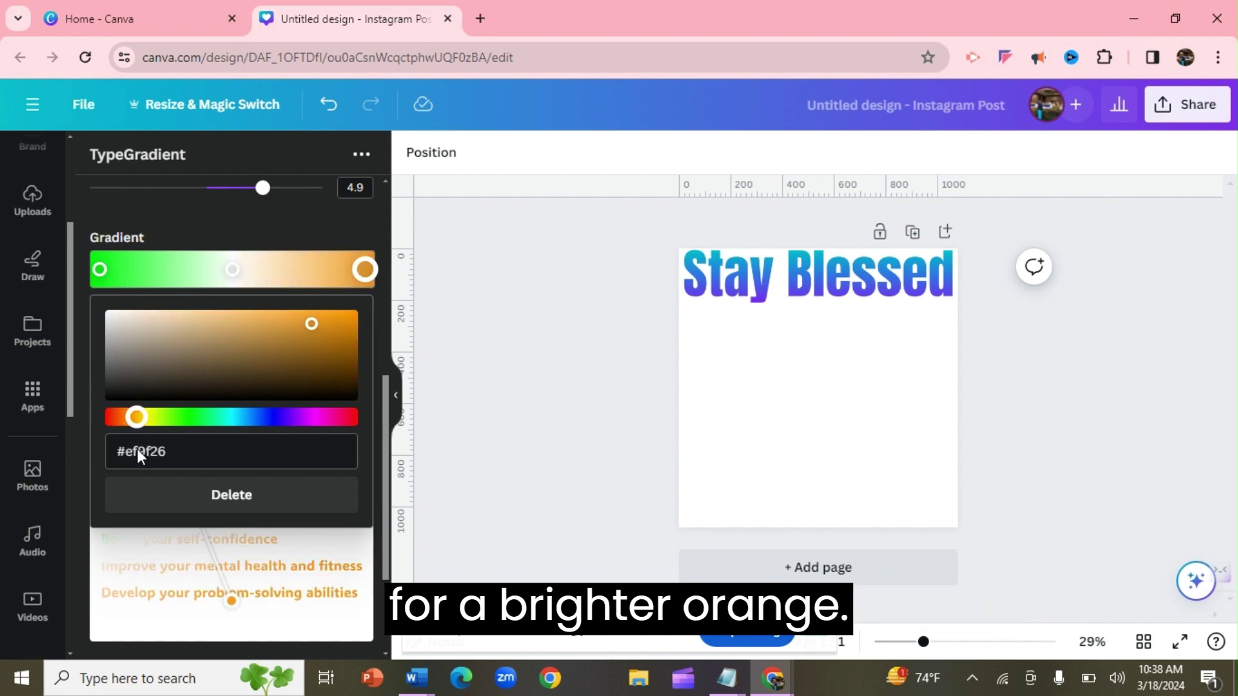
pyautogui.moveTo(320, 323)
pyautogui.mouseDown()
pyautogui.moveTo(283, 325)
pyautogui.moveTo(315, 342)
pyautogui.moveTo(301, 316)
pyautogui.moveTo(317, 315)
pyautogui.mouseUp()
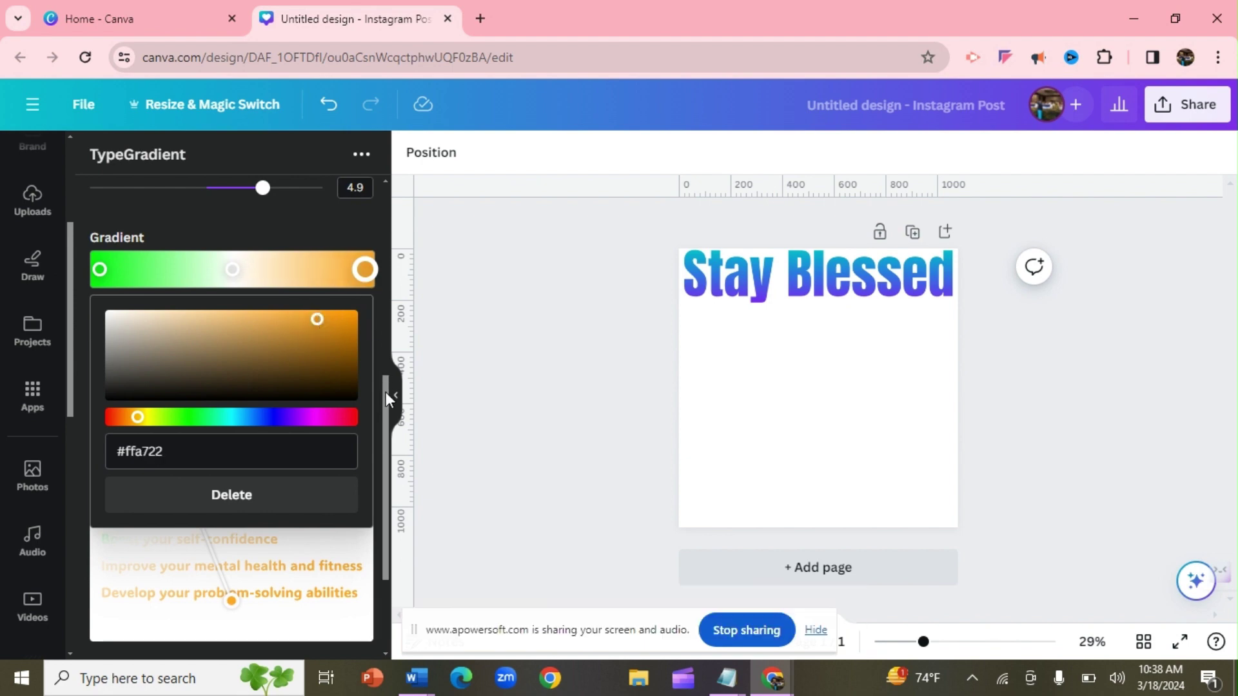
# Center-align the self-improvement lines and add the gradient text to the design
pyautogui.moveTo(385, 416); pyautogui.dragTo(374, 270)
pyautogui.click(239, 471)
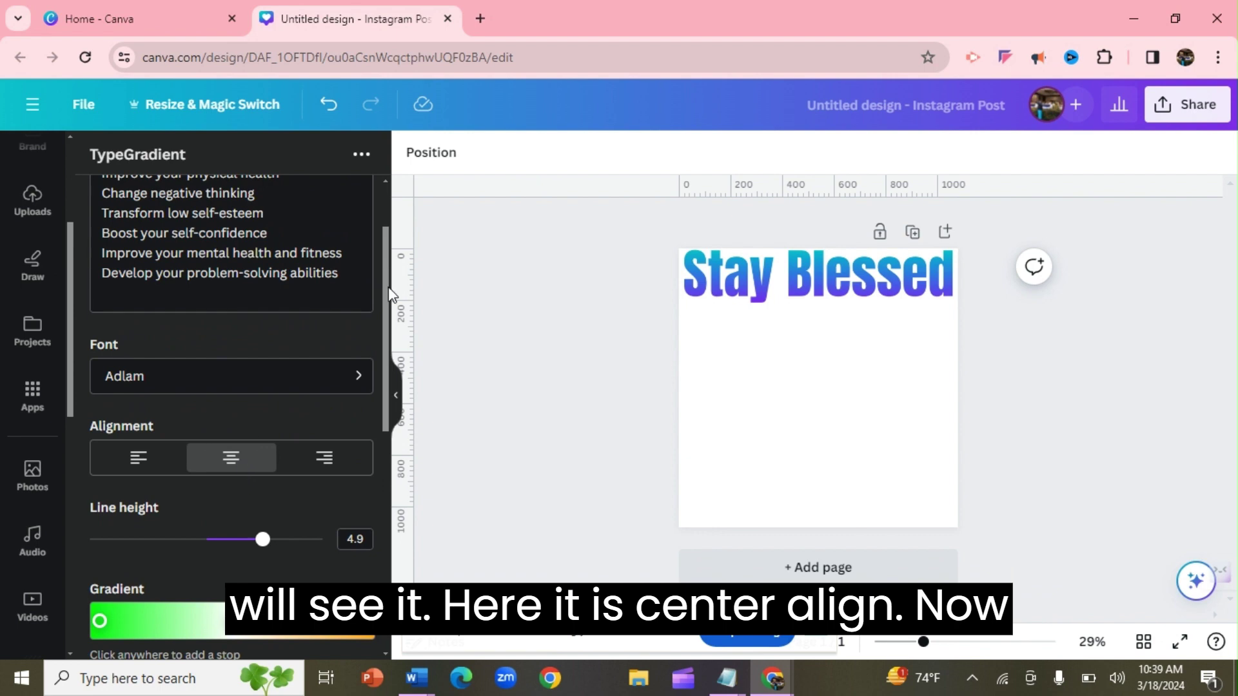
pyautogui.moveTo(386, 296); pyautogui.dragTo(416, 504)
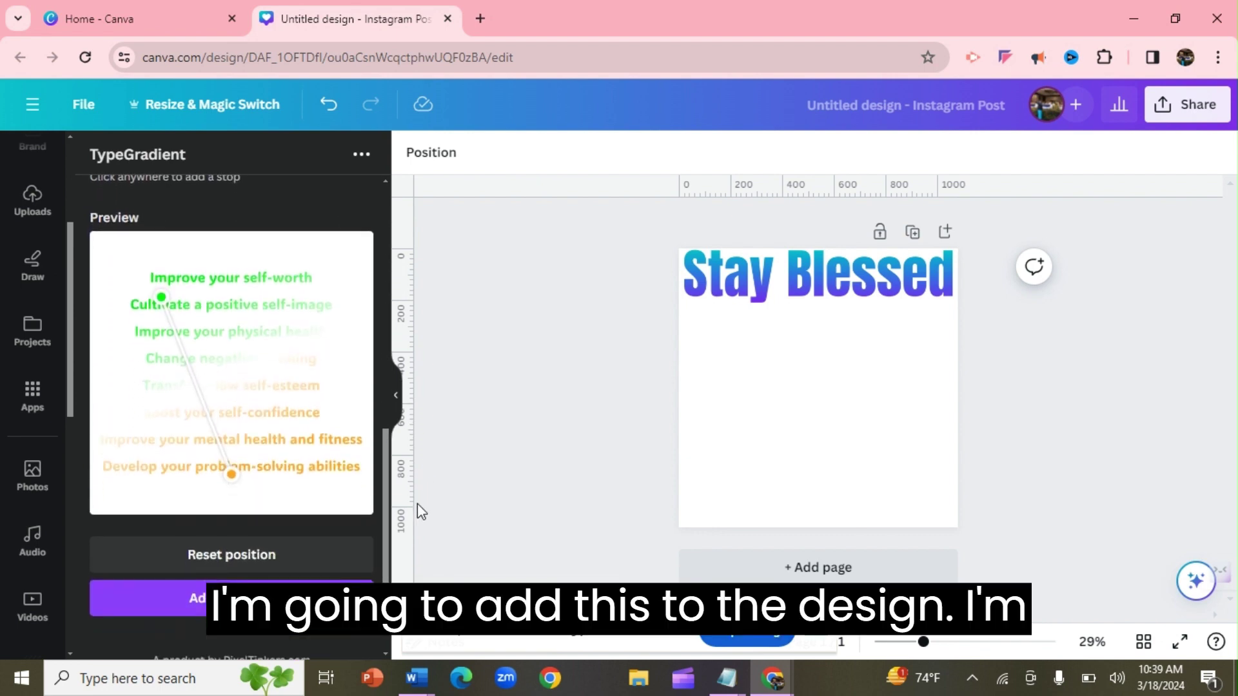
pyautogui.click(287, 606)
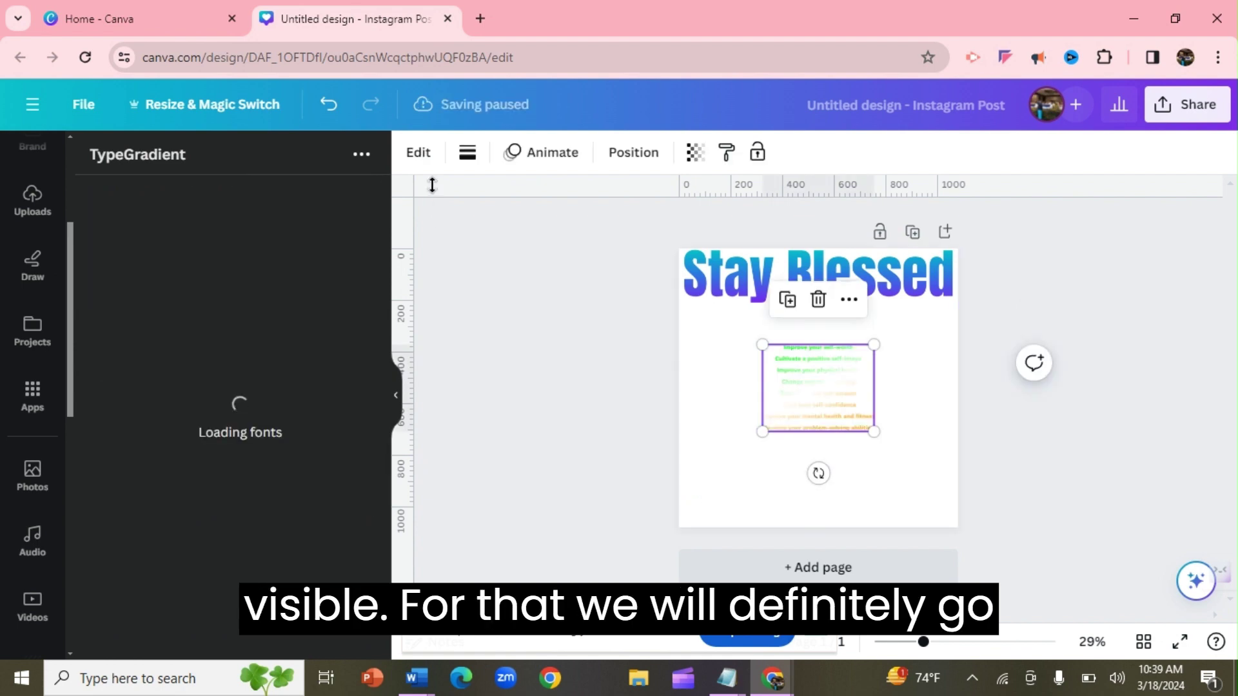
# Change the page background to solid black from the default colors
pyautogui.click(689, 345)
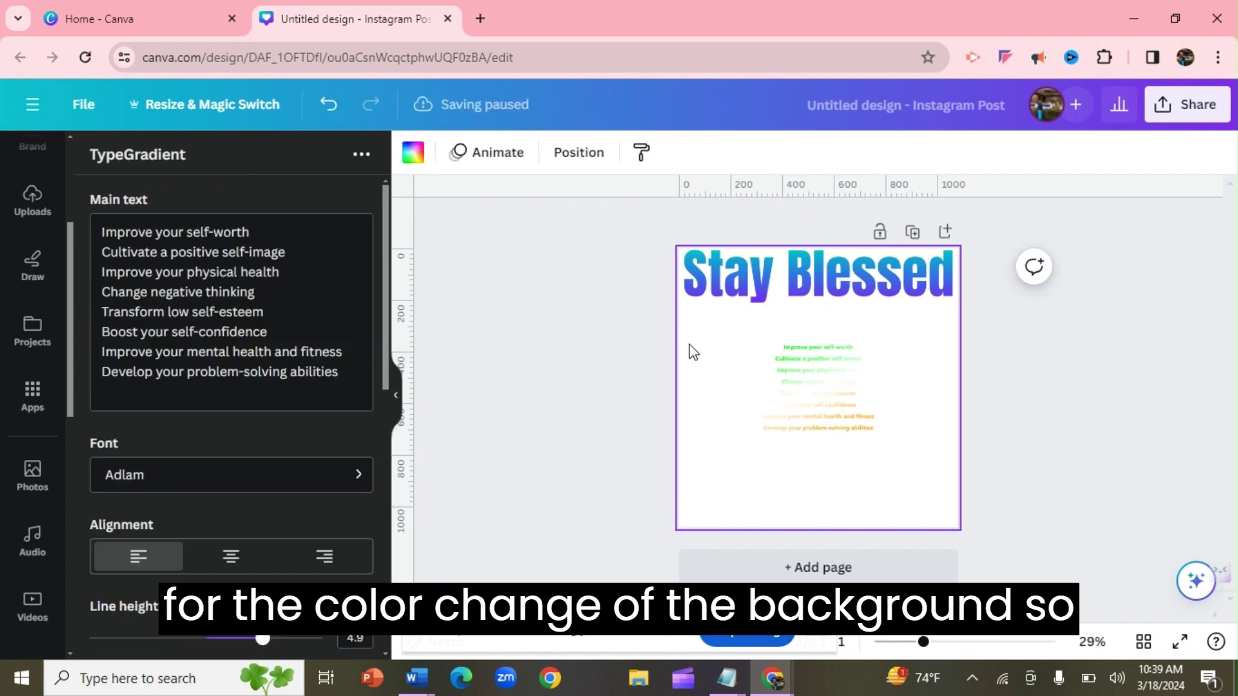
pyautogui.click(414, 154)
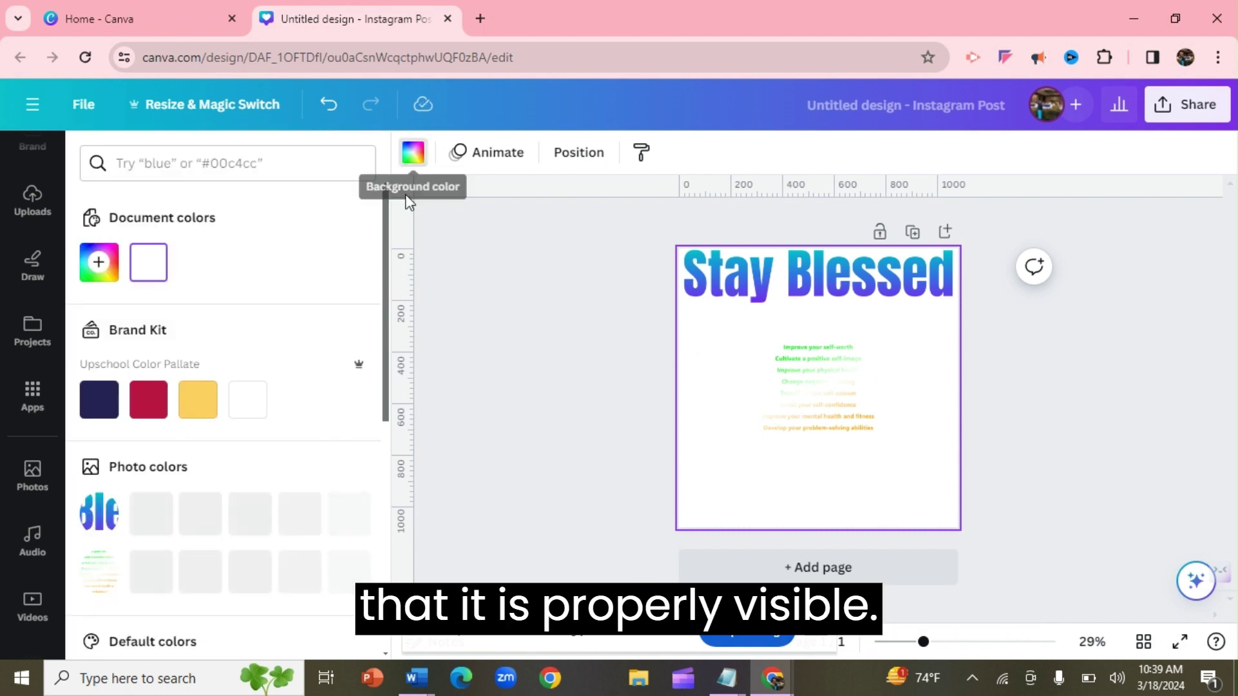
pyautogui.scroll(-2, 393, 261)
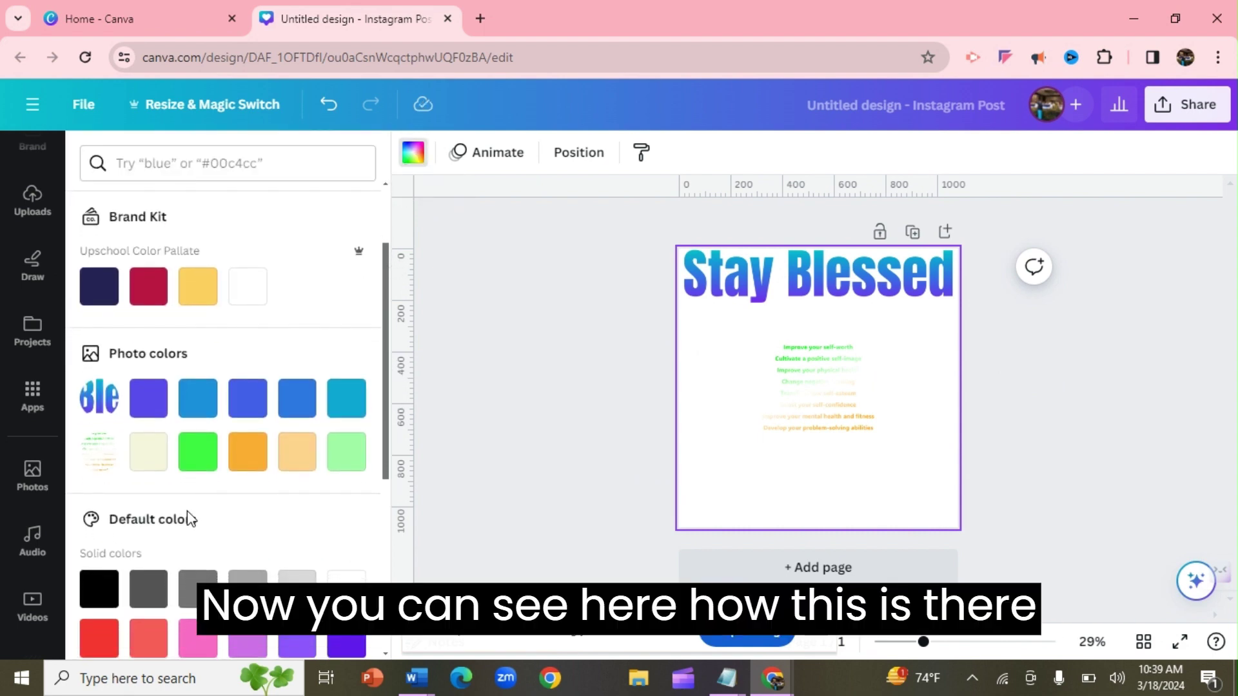
pyautogui.click(111, 590)
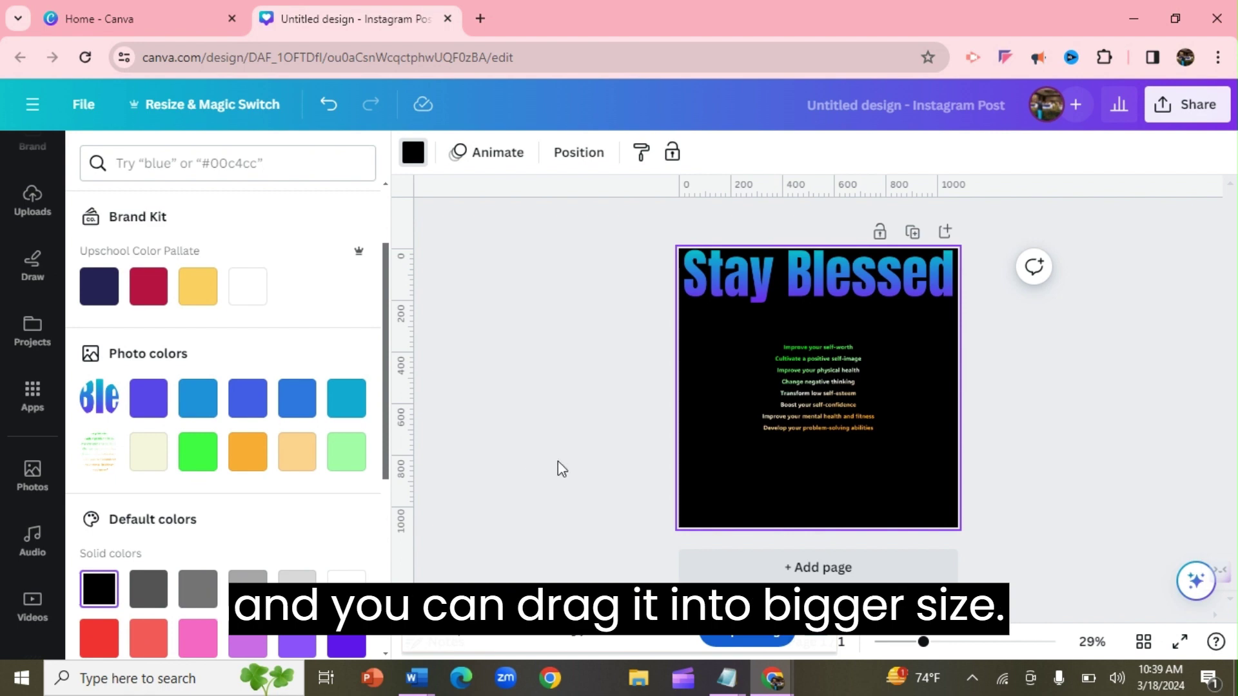
# Enlarge the self-improvement list by its corners until it fills the space below "Stay Blessed" across nearly the full page width, and deselect it
pyautogui.click(815, 416)
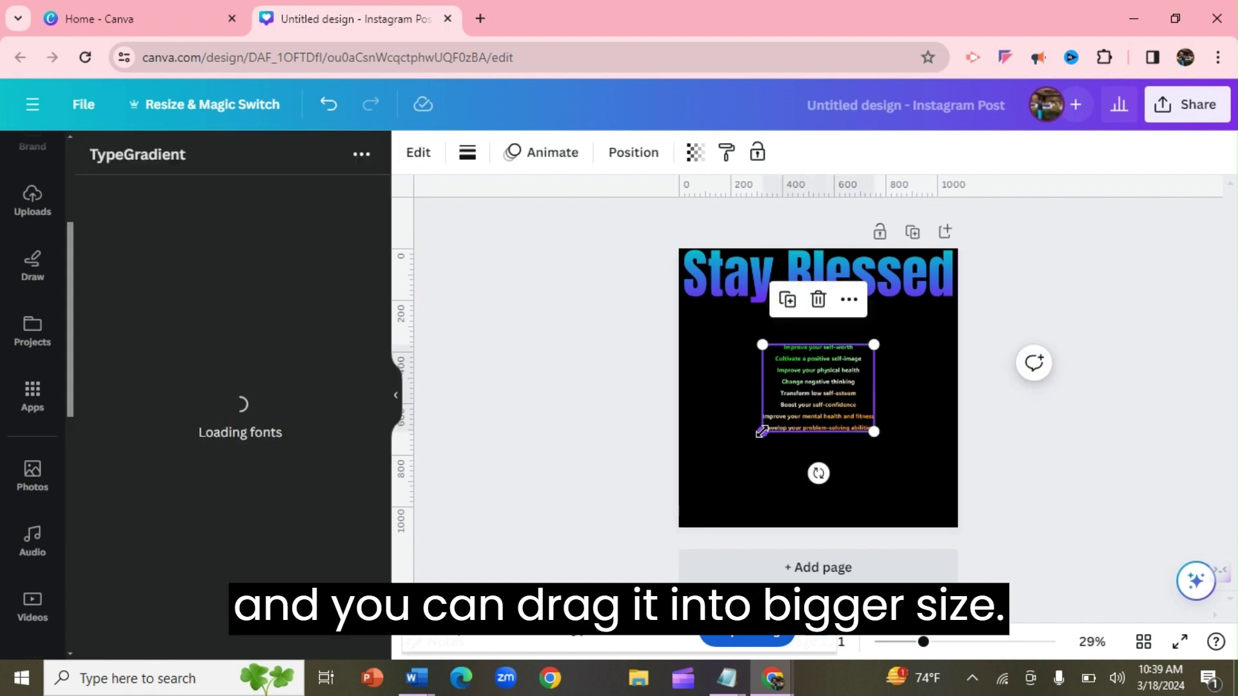
pyautogui.moveTo(762, 431); pyautogui.dragTo(730, 521)
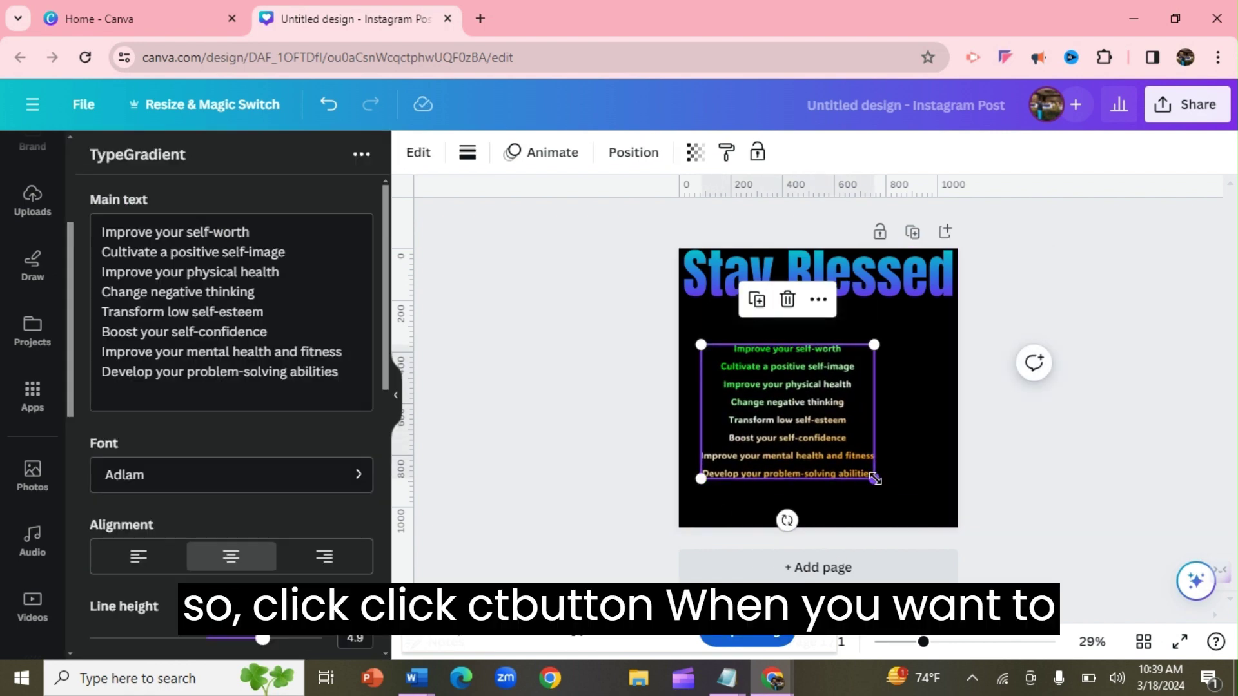
pyautogui.moveTo(875, 478); pyautogui.dragTo(908, 505)
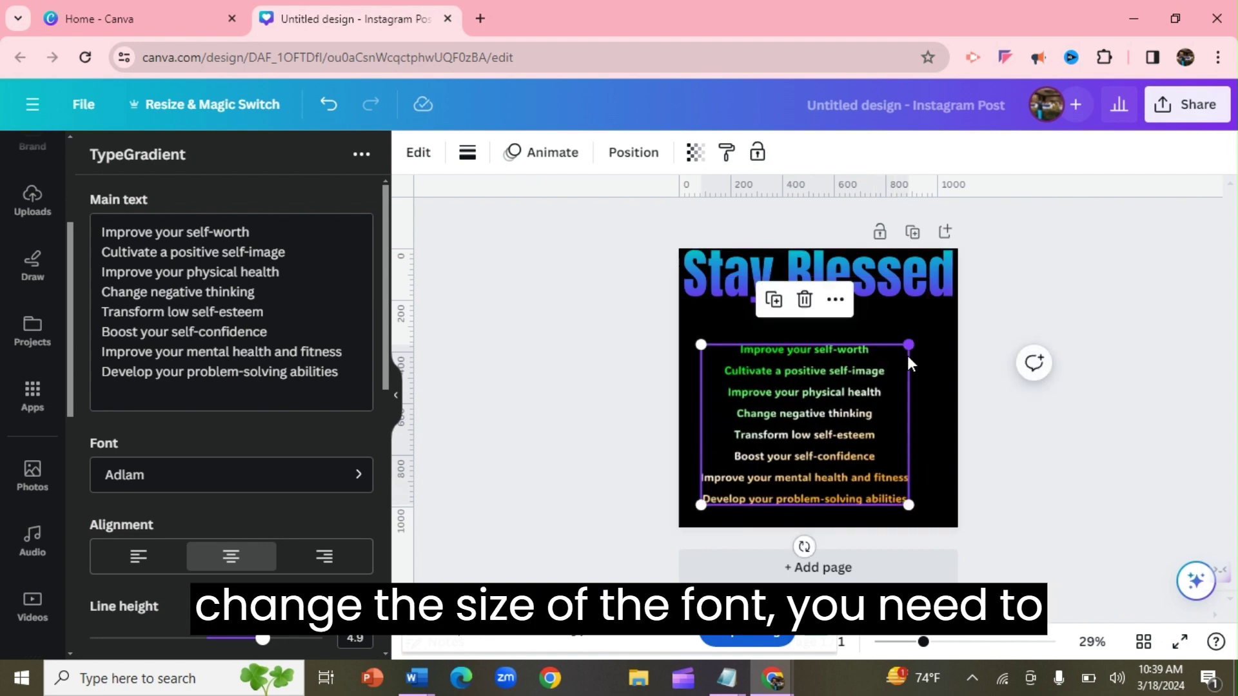
pyautogui.moveTo(907, 347); pyautogui.dragTo(939, 312)
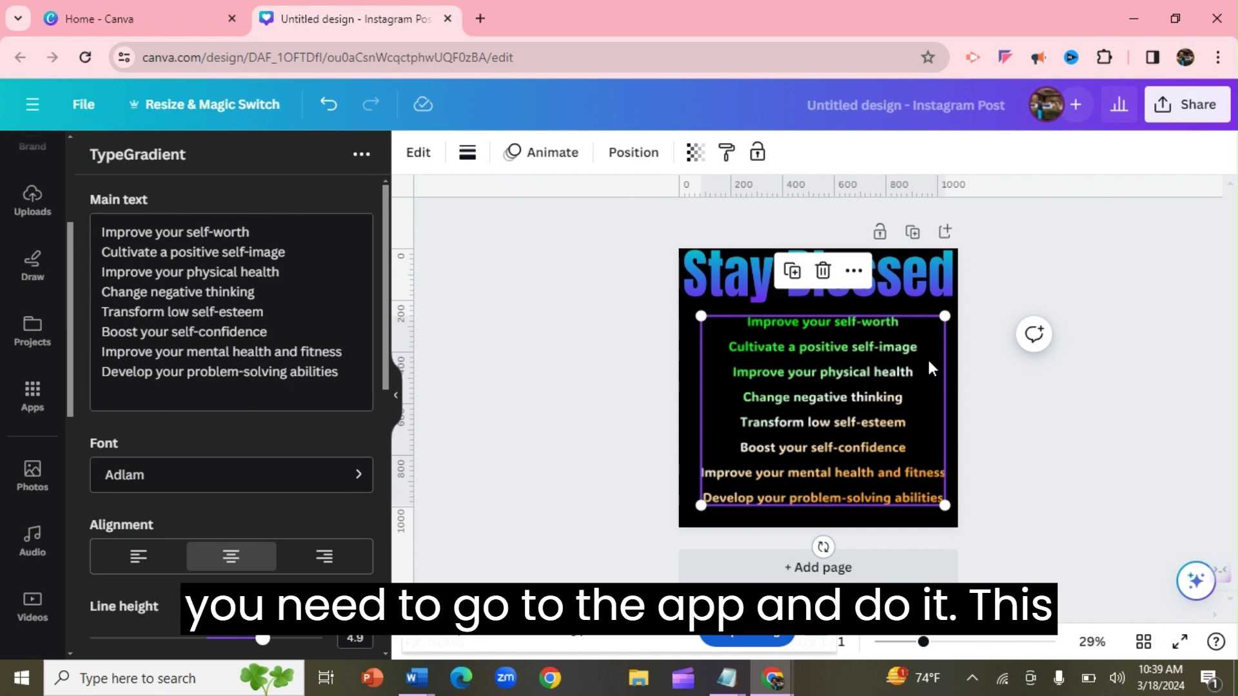
pyautogui.click(1077, 434)
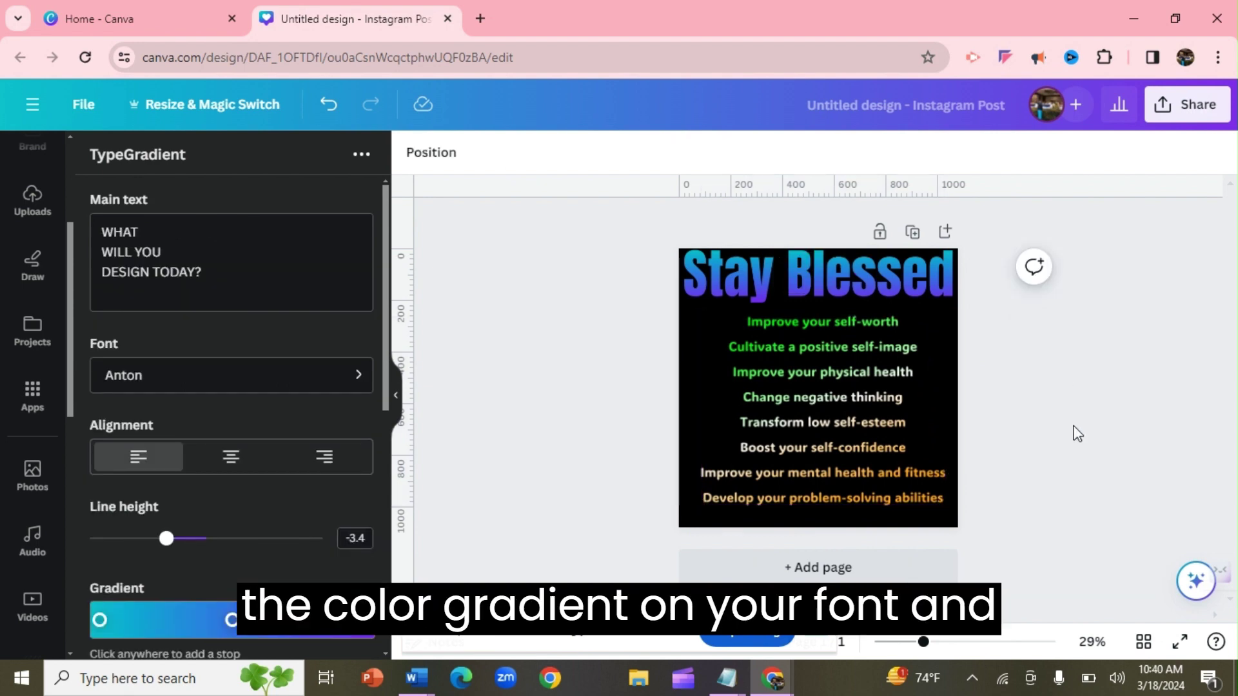